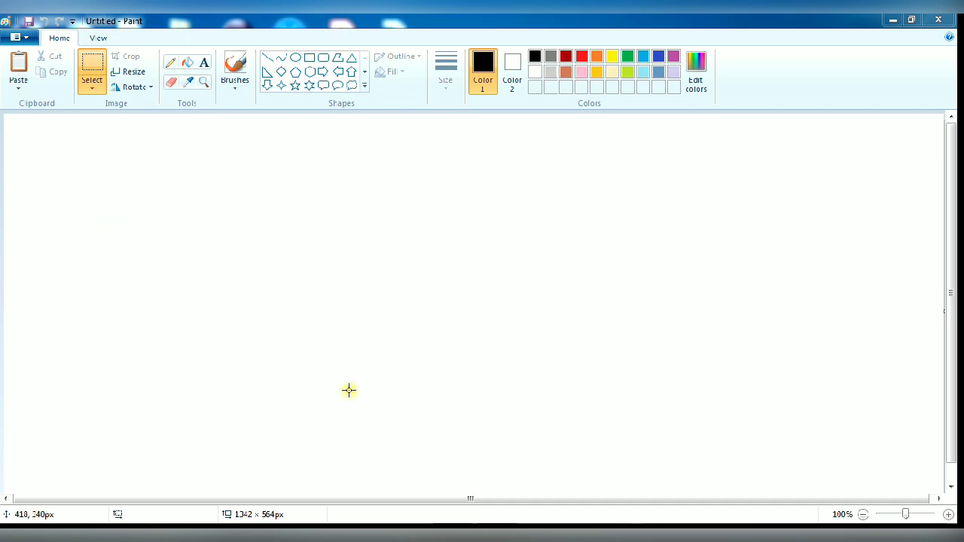
Draw a tall, narrow black ellipse about 59 × 362 px in the middle of the canvas as the butterfly's body.
left_click(296, 59)
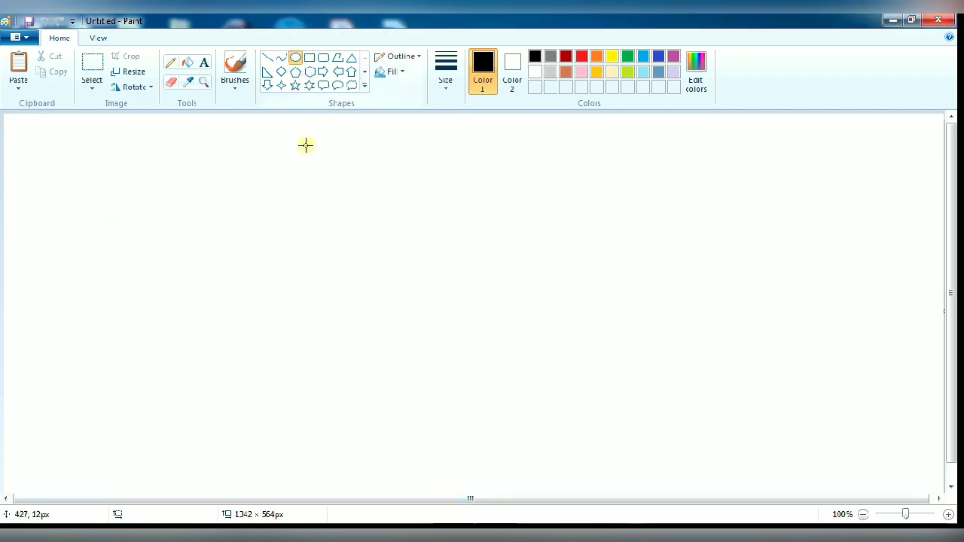
left_click_drag(333, 184, 375, 423)
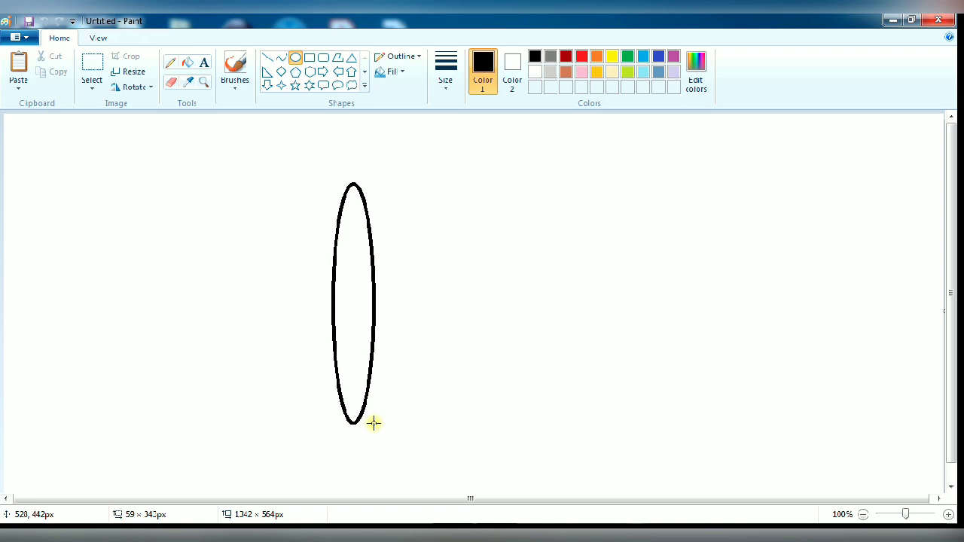
mouse_move(360, 303)
left_mouse_down()
mouse_move(437, 323)
mouse_move(508, 303)
left_mouse_up()
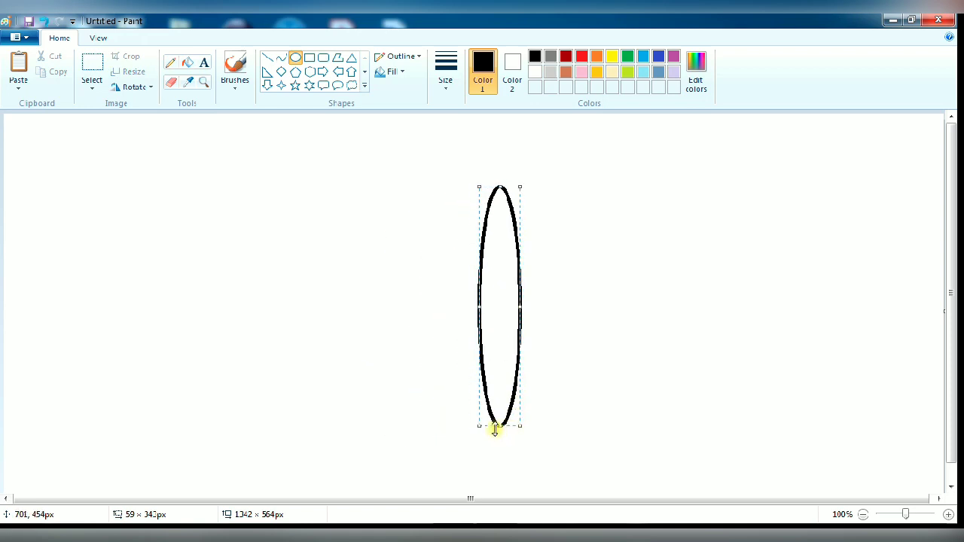
left_click_drag(501, 426, 500, 439)
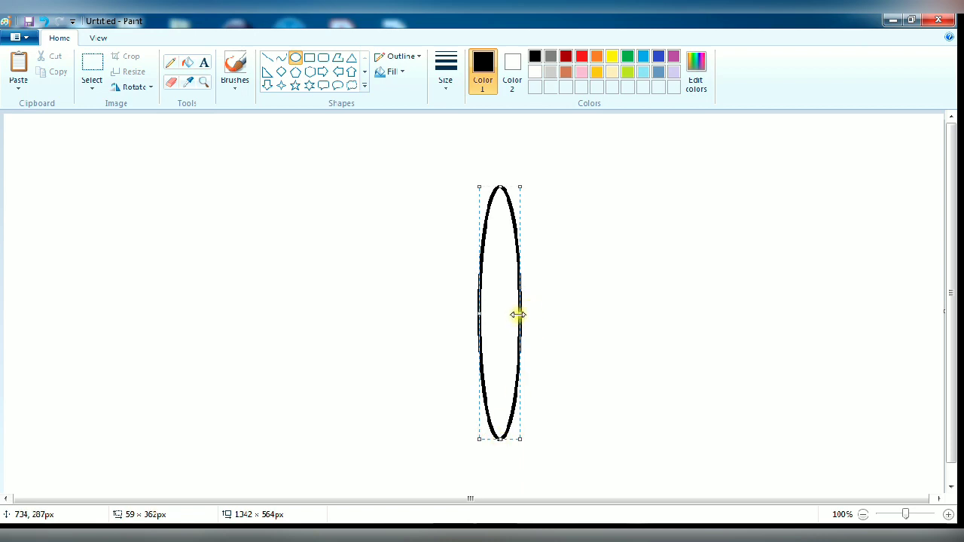
left_click(388, 290)
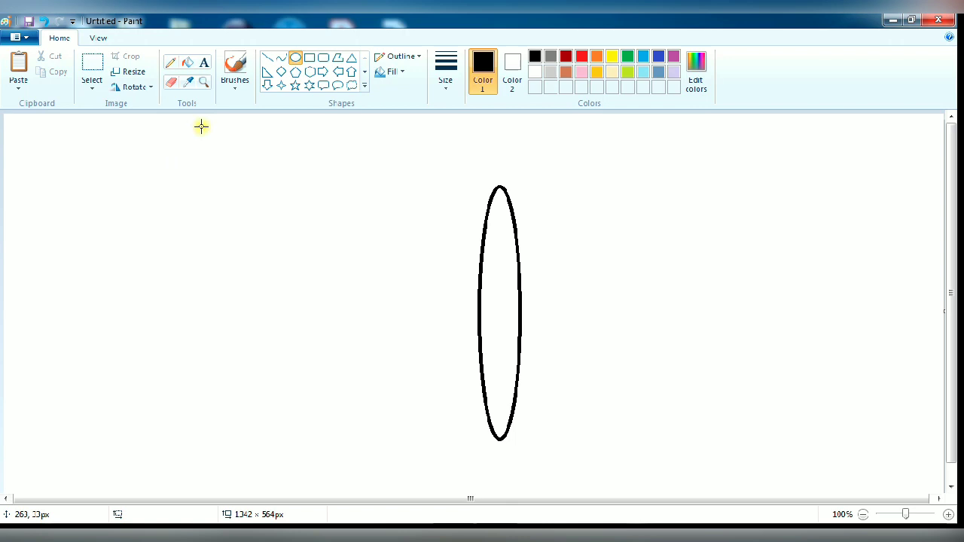
Draw a small upright oval about 104 px tall as an eye outline, in the empty area at the body's upper left.
left_click(294, 58)
left_click_drag(194, 166, 255, 228)
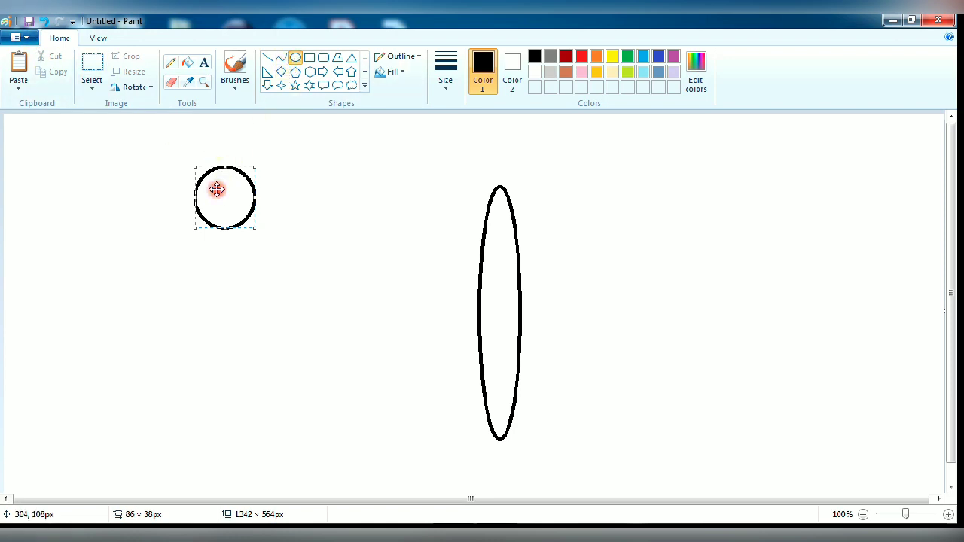
left_click_drag(224, 168, 214, 154)
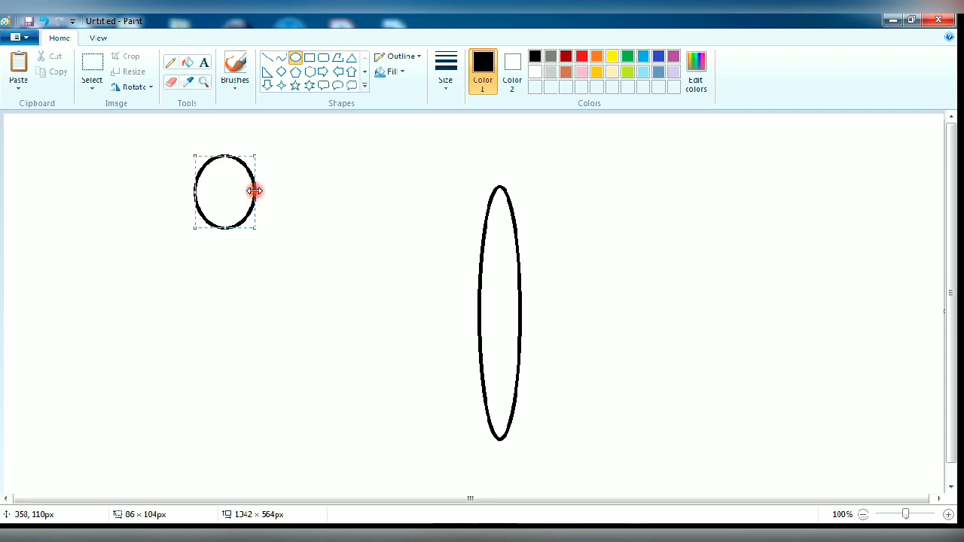
left_click_drag(255, 192, 243, 193)
left_click(283, 190)
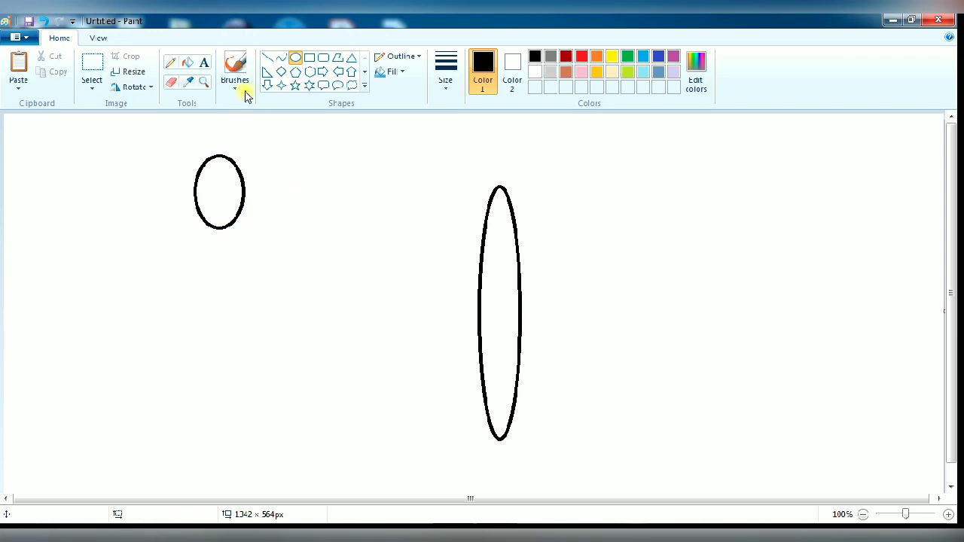
Draw a pupil about 26 × 30 px near the eye's left inner edge and fill it with black.
left_click(296, 58)
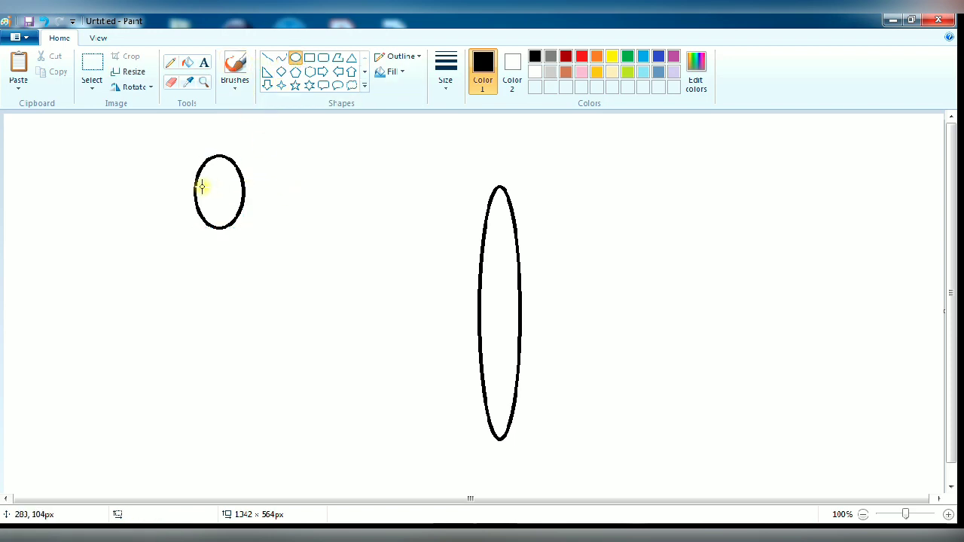
left_click_drag(200, 187, 217, 203)
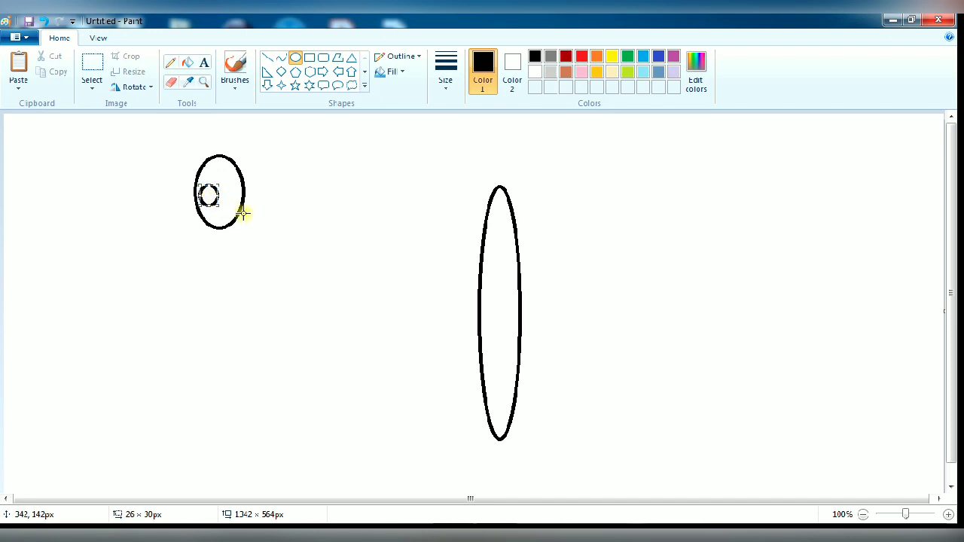
left_click(271, 207)
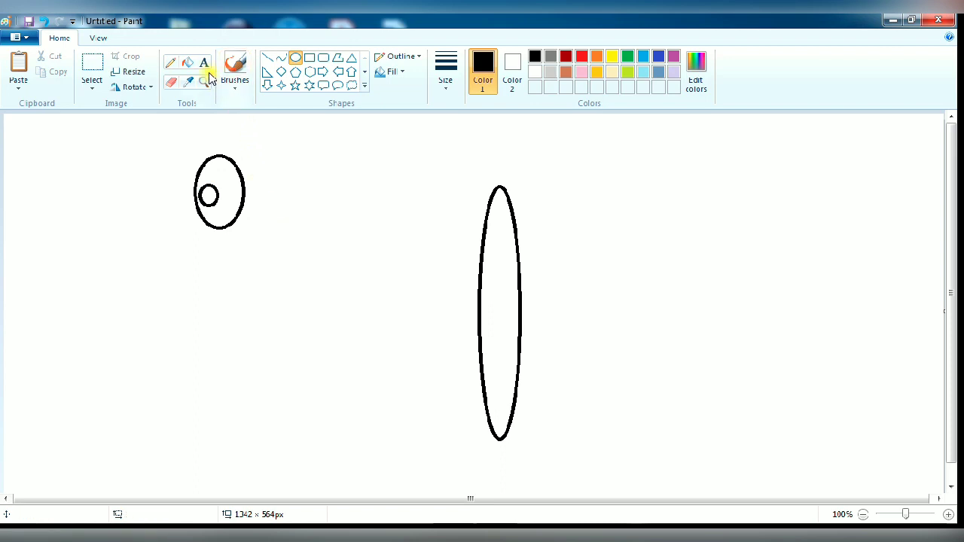
left_click(187, 63)
left_click(208, 196)
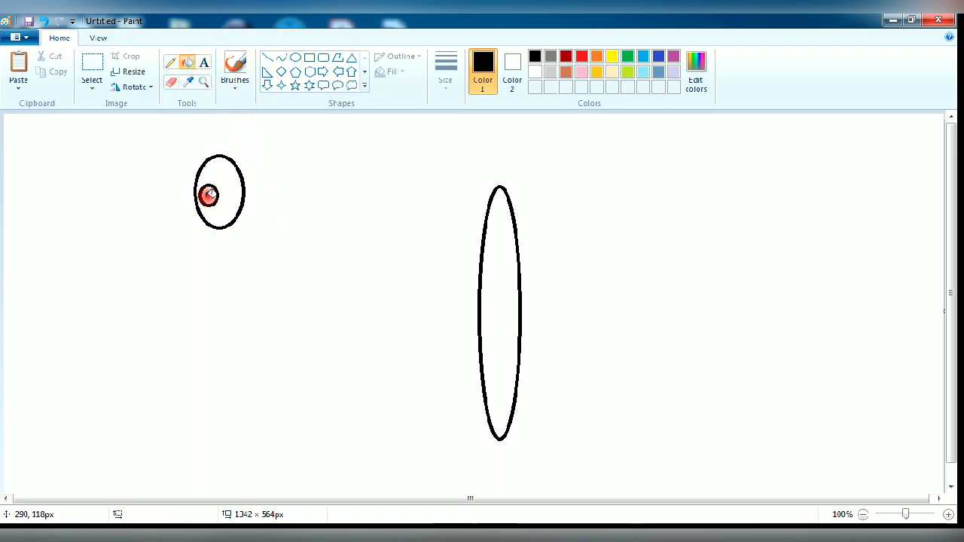
With transparent selection on, copy the eye and place the copy overlapping the upper left end of the body.
left_click(92, 71)
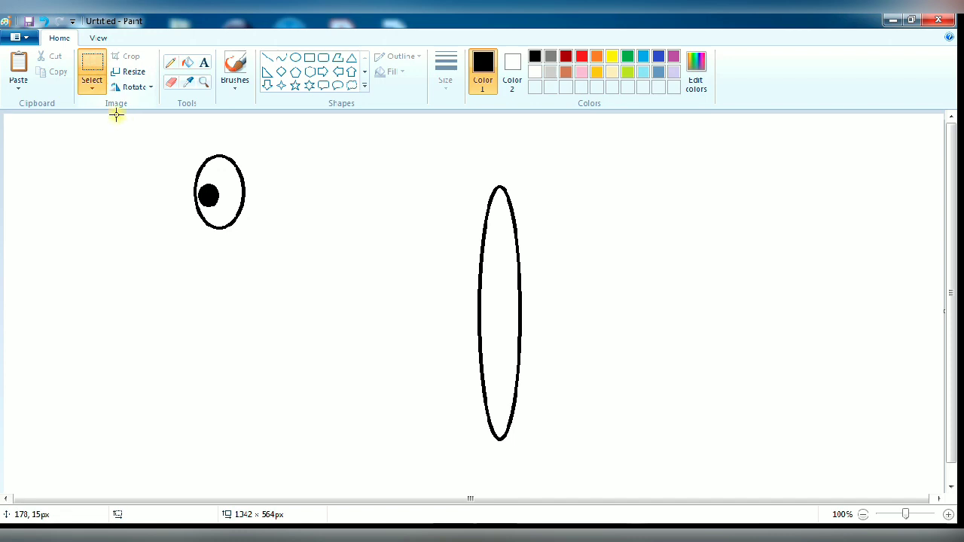
left_click(92, 89)
left_click(123, 244)
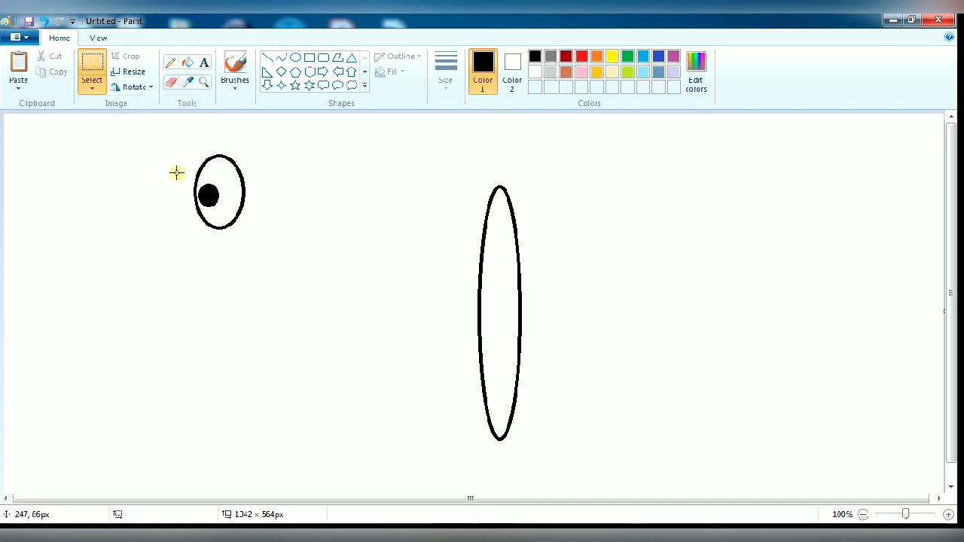
mouse_move(180, 148)
left_mouse_down()
mouse_move(220, 243)
mouse_move(267, 247)
left_mouse_up()
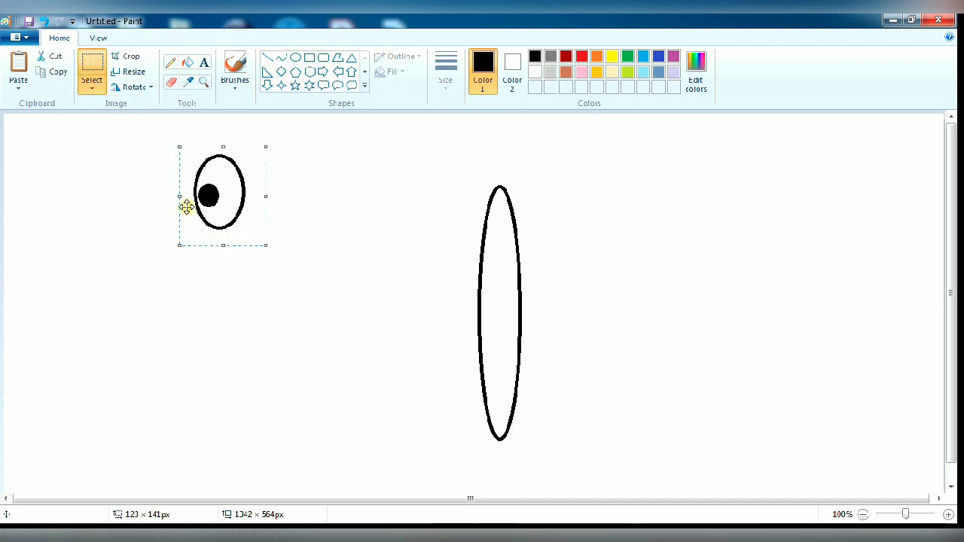
left_click(56, 71)
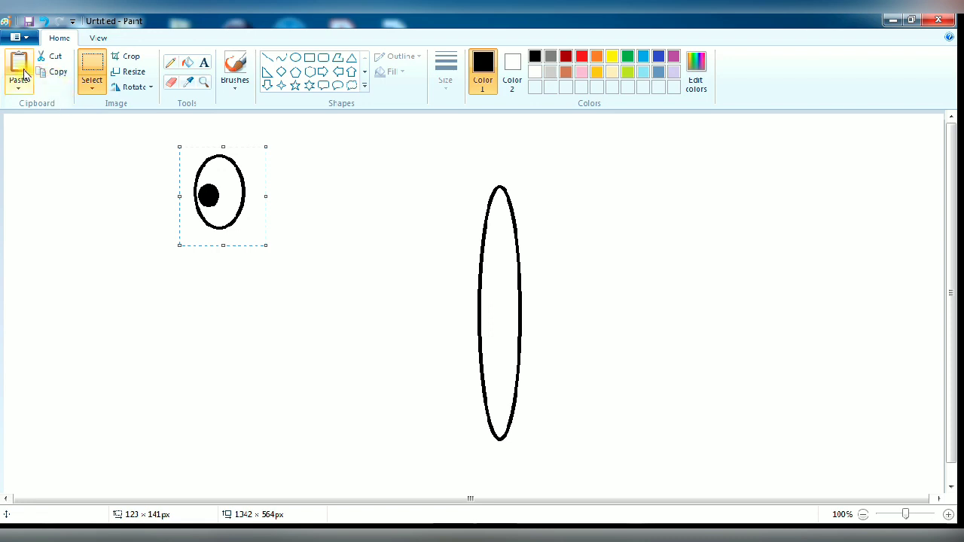
left_click(19, 63)
left_click_drag(58, 158, 481, 212)
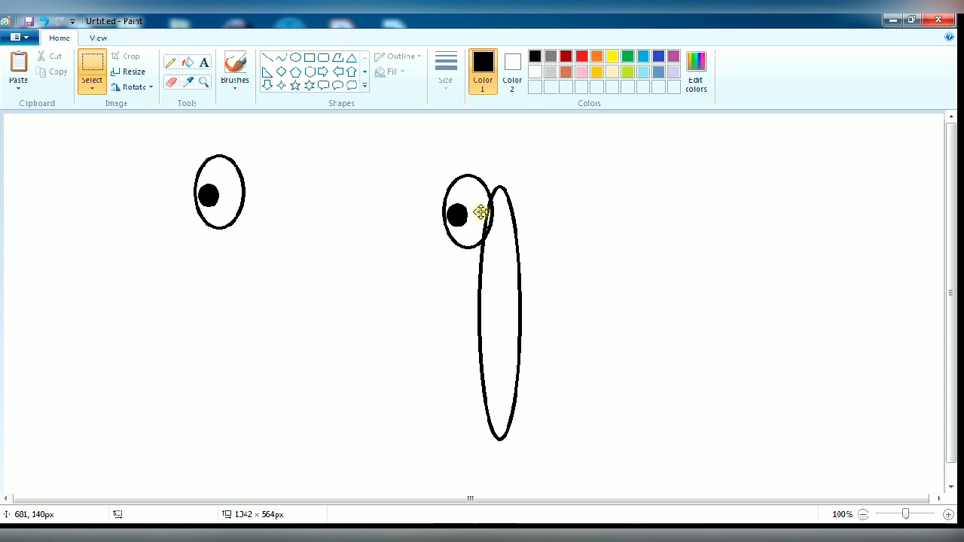
left_click(256, 220)
Paste another copy of the eye, rotate it 180°, and place it overlapping the upper right end of the body.
key("ctrl+v")
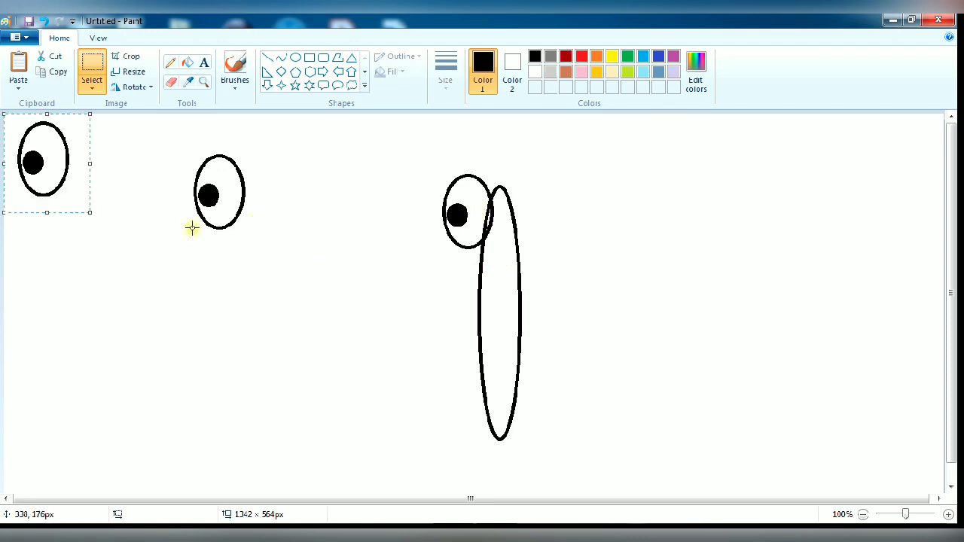
left_click_drag(62, 167, 308, 310)
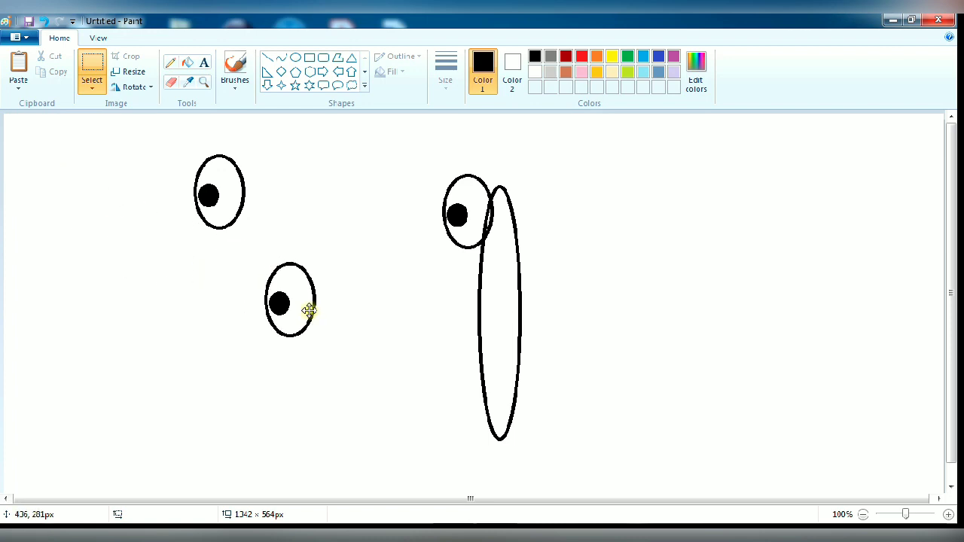
left_click(130, 88)
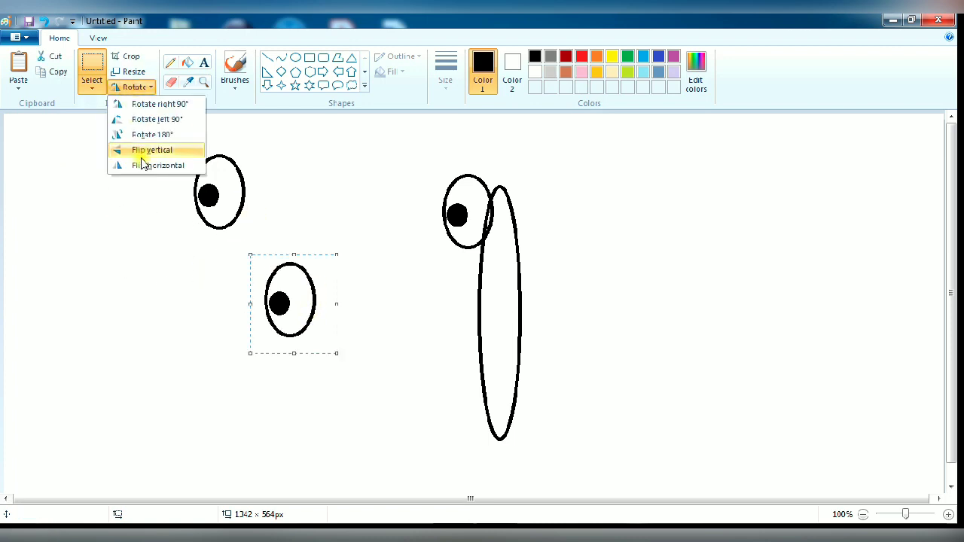
left_click(155, 134)
left_click_drag(290, 292, 525, 191)
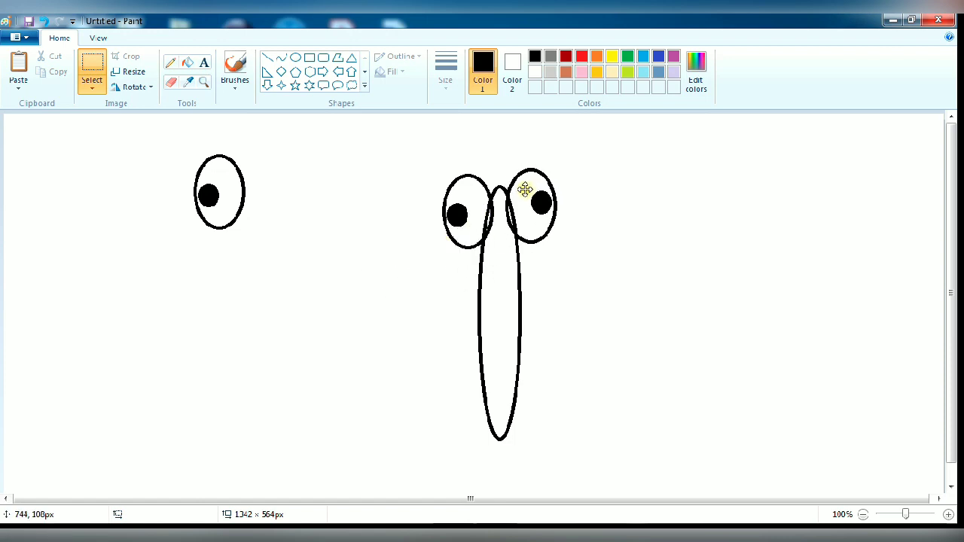
left_click_drag(525, 191, 527, 190)
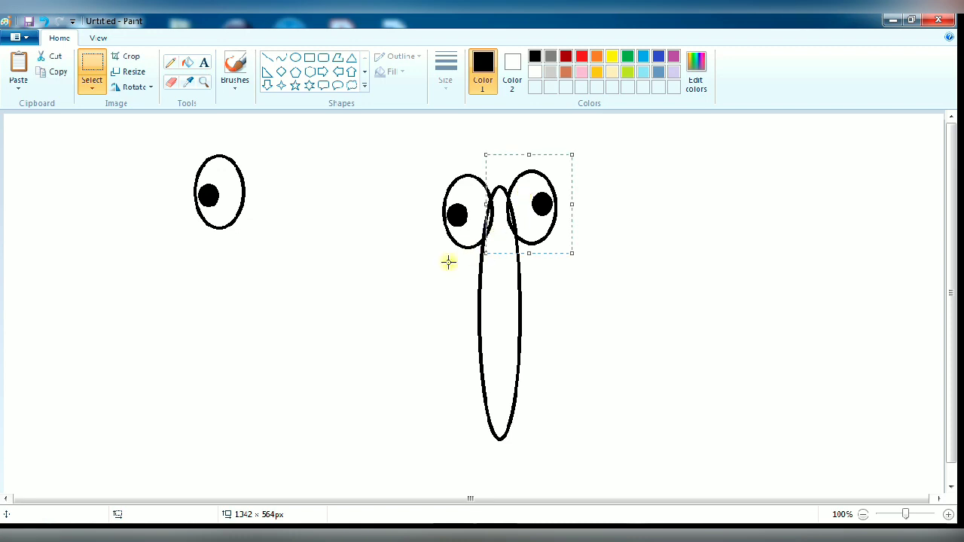
left_click(385, 226)
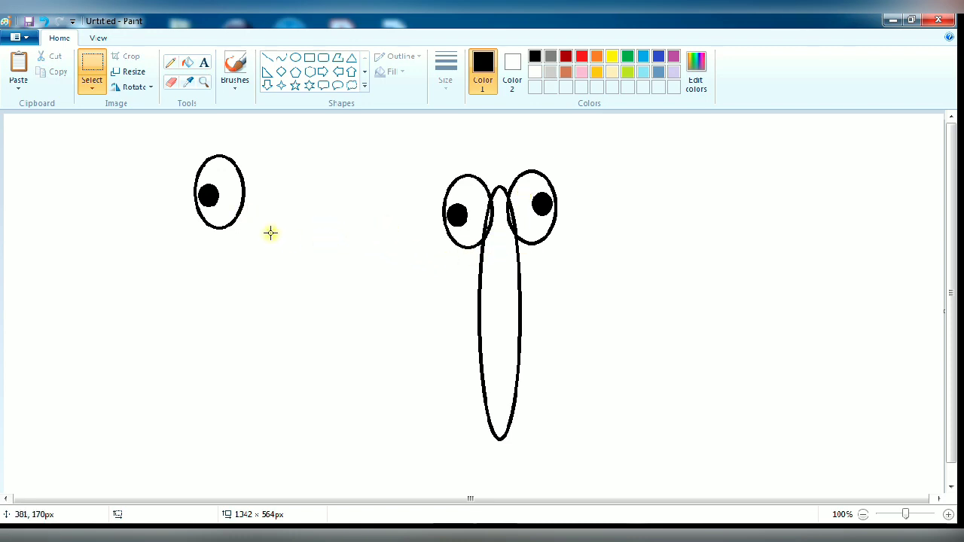
Delete the original eye left standing apart from the body.
left_click_drag(172, 136, 314, 273)
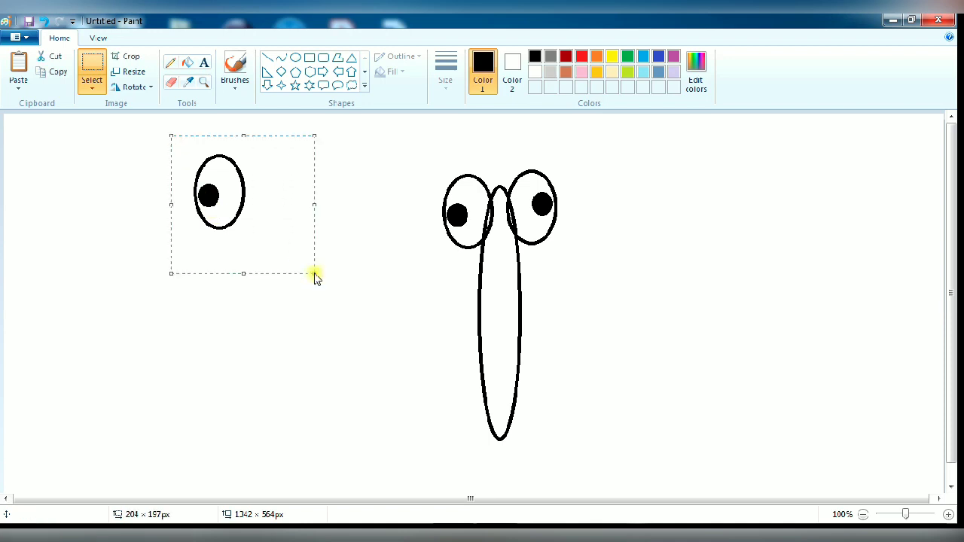
key("Delete")
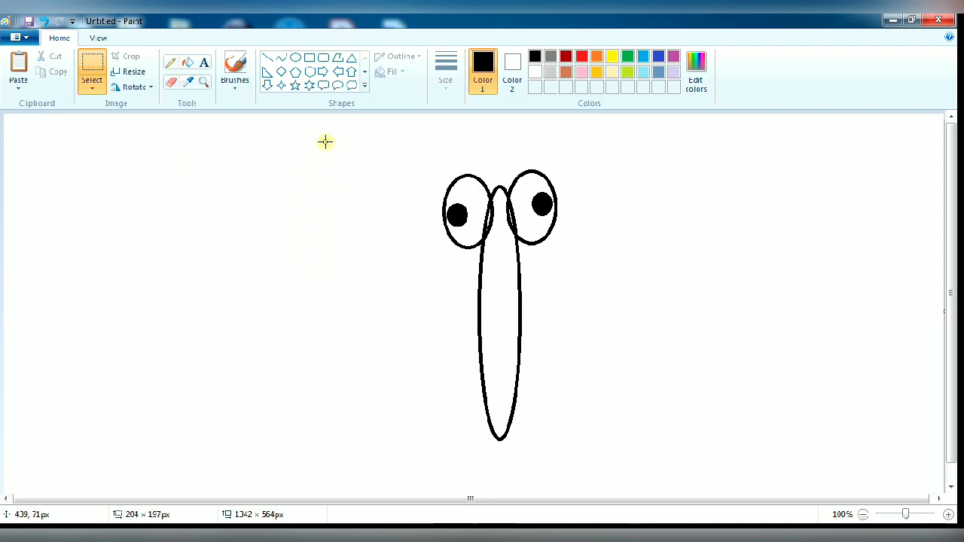
Draw a wide heart about 371 × 190 px in the empty area left of the body.
left_click(364, 85)
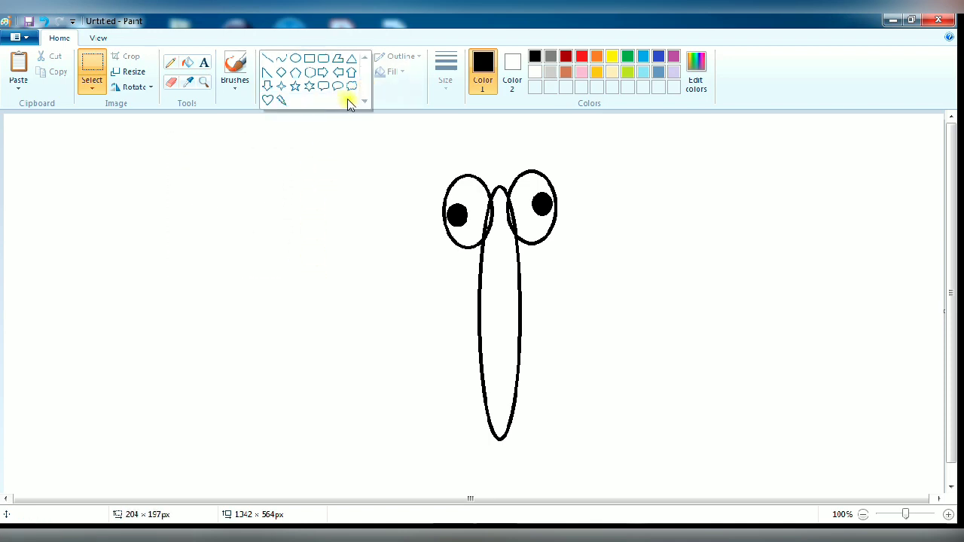
left_click(268, 101)
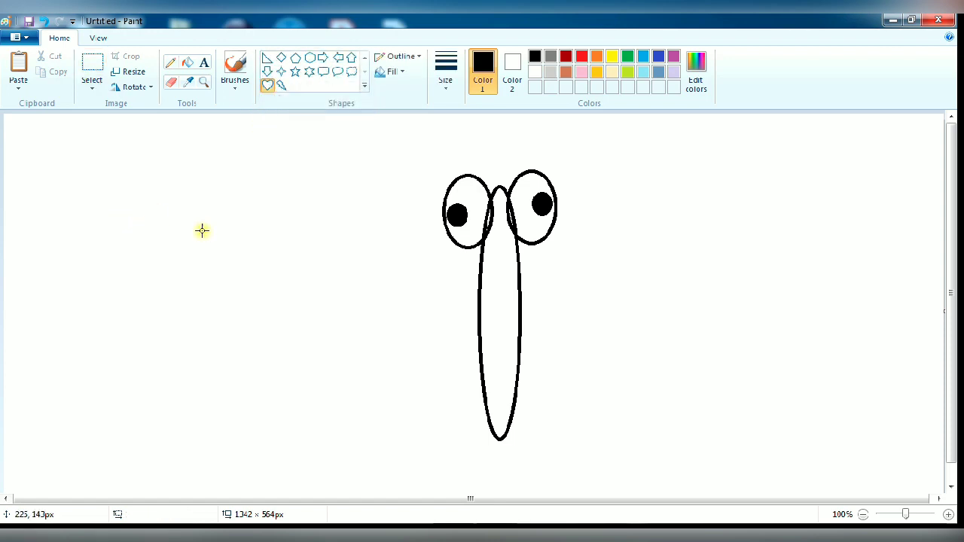
left_click_drag(280, 279, 44, 145)
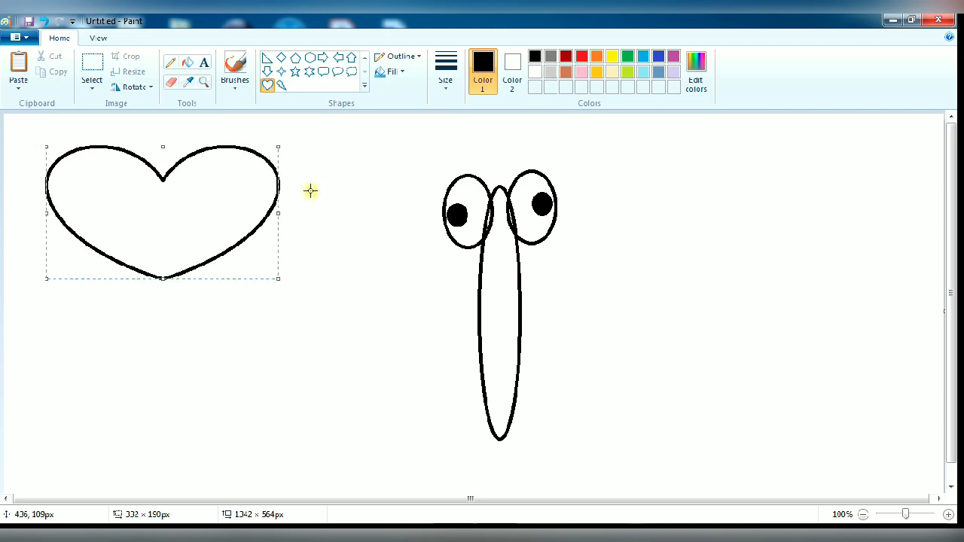
left_click_drag(279, 215, 306, 213)
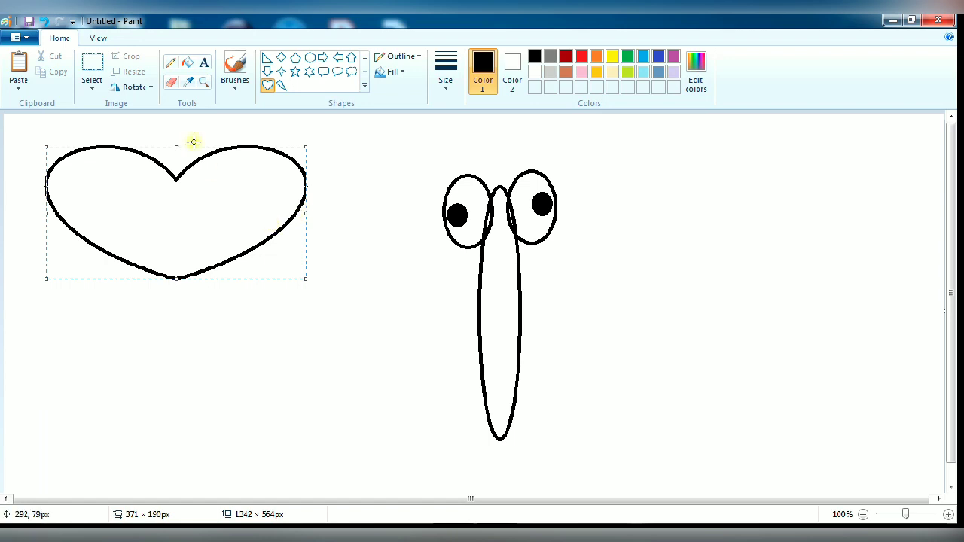
Turn the heart so its tip points right toward the body, and move it down until it lies fully on the canvas.
left_click(135, 87)
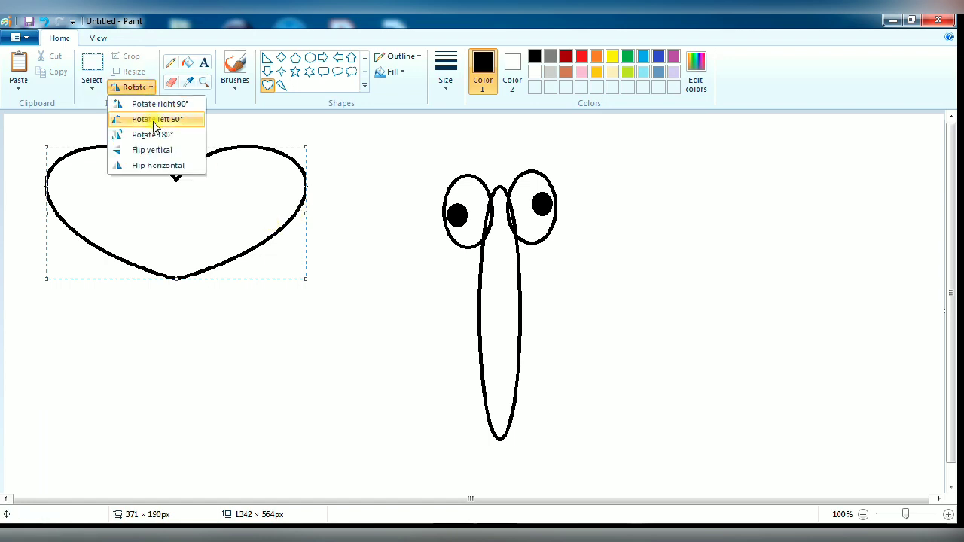
left_click(159, 106)
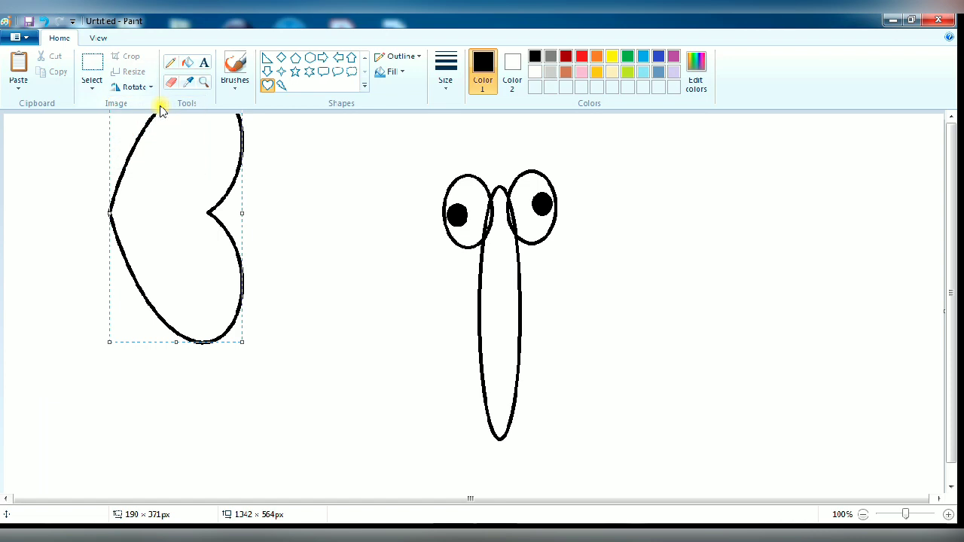
left_click(139, 87)
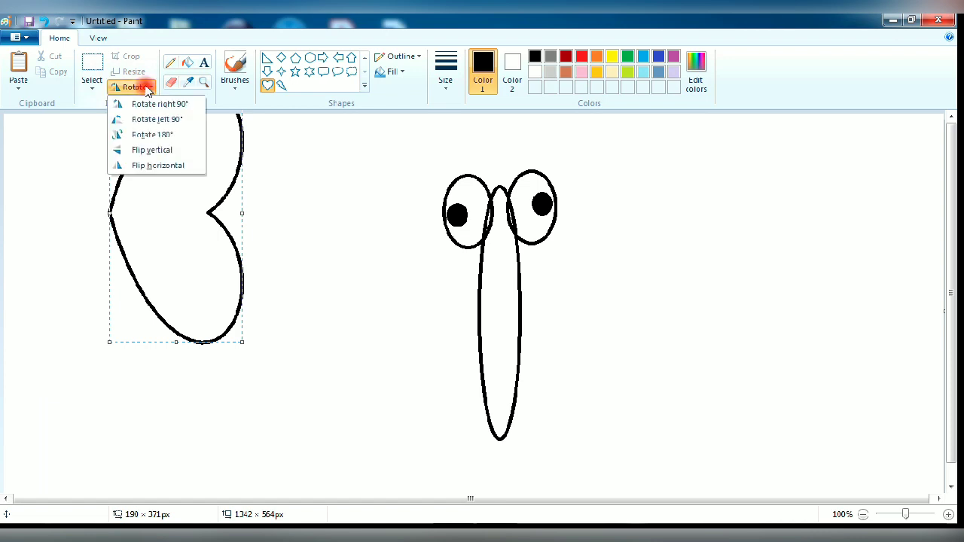
left_click(153, 137)
left_click_drag(212, 194, 211, 248)
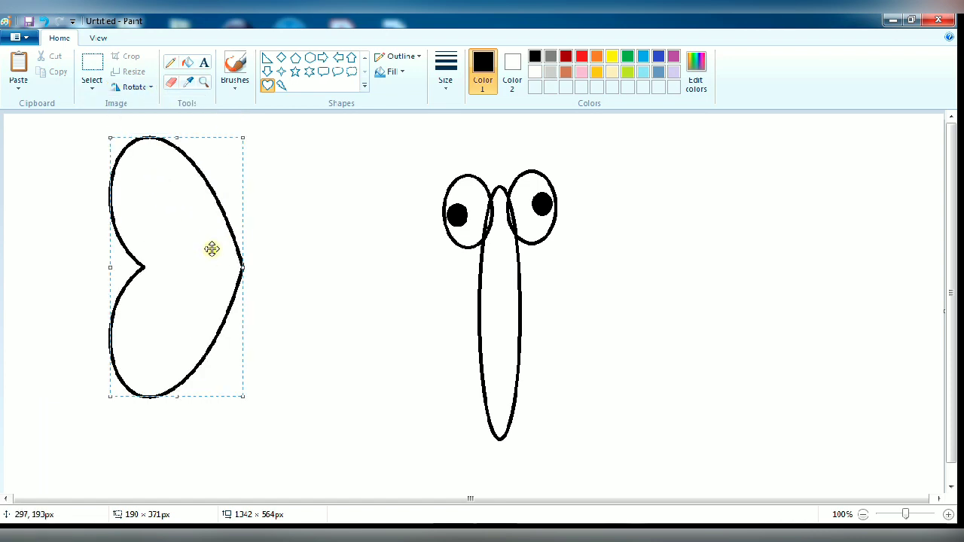
Draw an oval about 60 × 70 px inside the upper lobe of the heart-shaped wing.
left_click(360, 87)
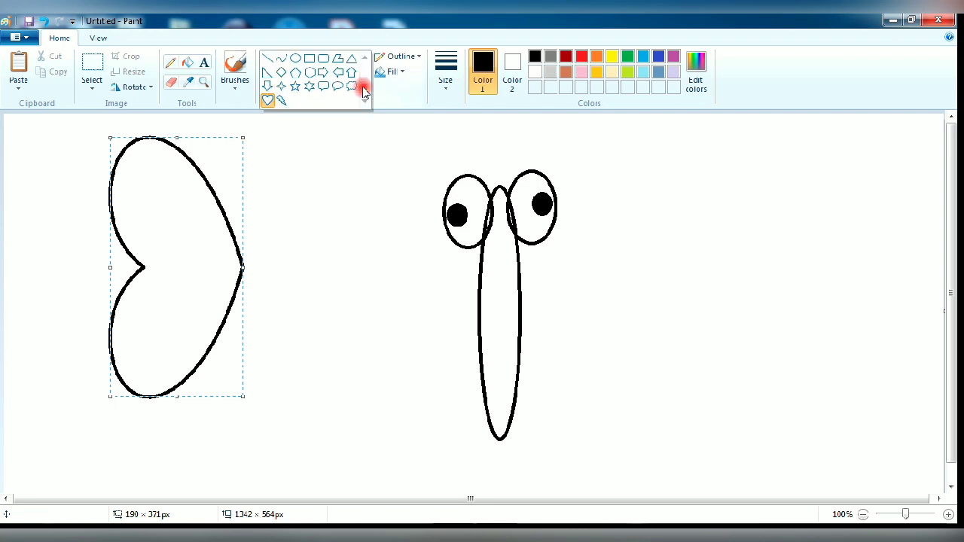
left_click(296, 58)
left_click_drag(128, 162, 170, 212)
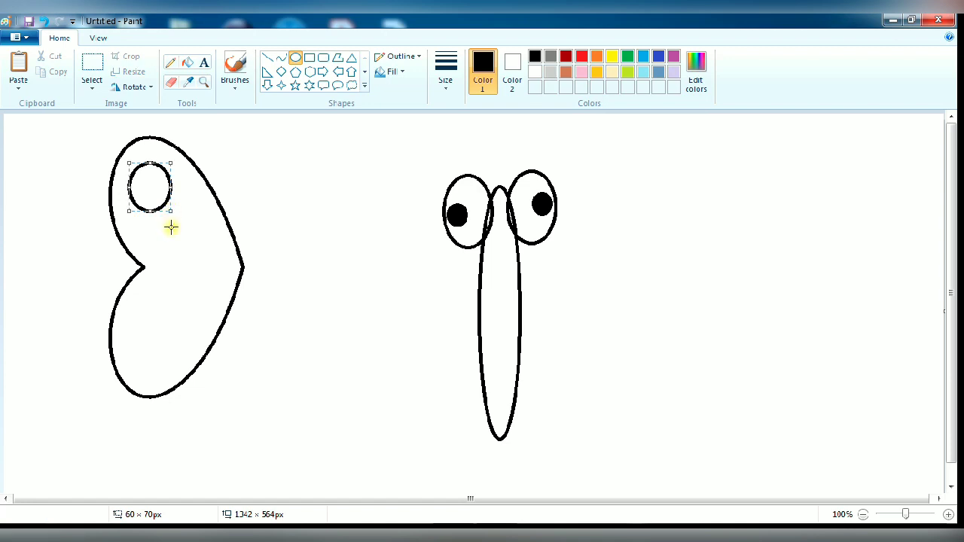
Draw an oval about 77 × 84 px in the wing's lower lobe, a wide oval in its middle, and two small circles near the inner edge.
left_click_drag(126, 321, 181, 379)
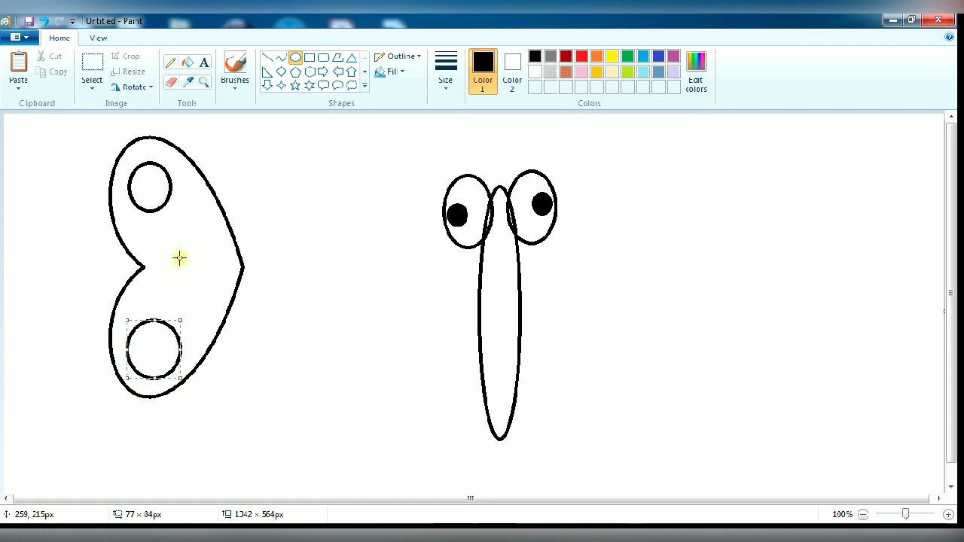
left_click_drag(156, 250, 217, 292)
left_click_drag(186, 202, 204, 223)
left_click_drag(189, 314, 207, 331)
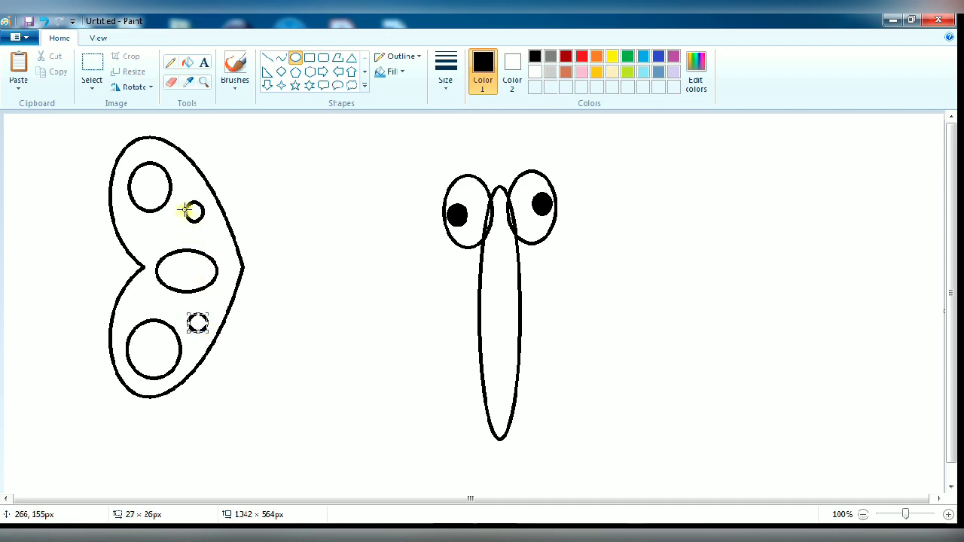
Copy the whole patterned wing with a rectangular selection and place the pasted duplicate in the empty area right of the body.
left_click(97, 92)
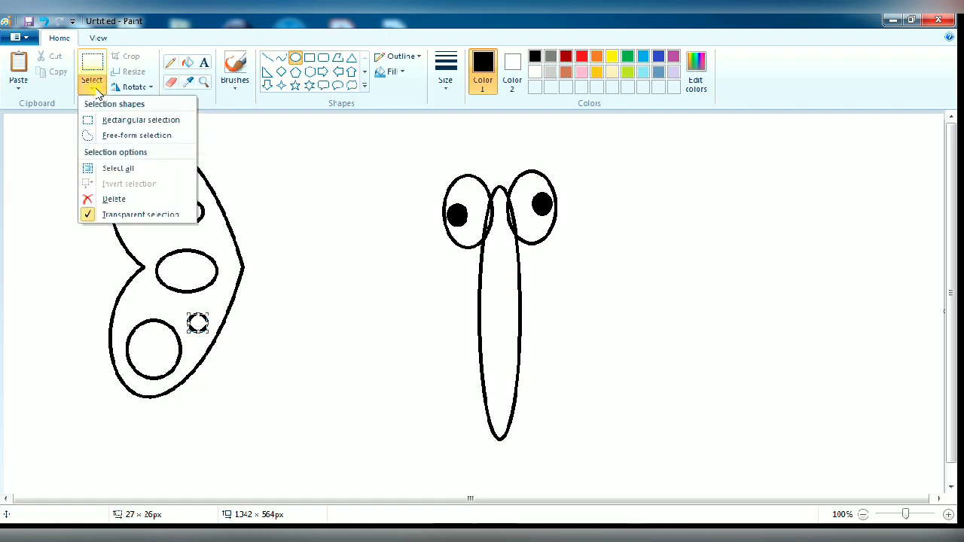
left_click(128, 120)
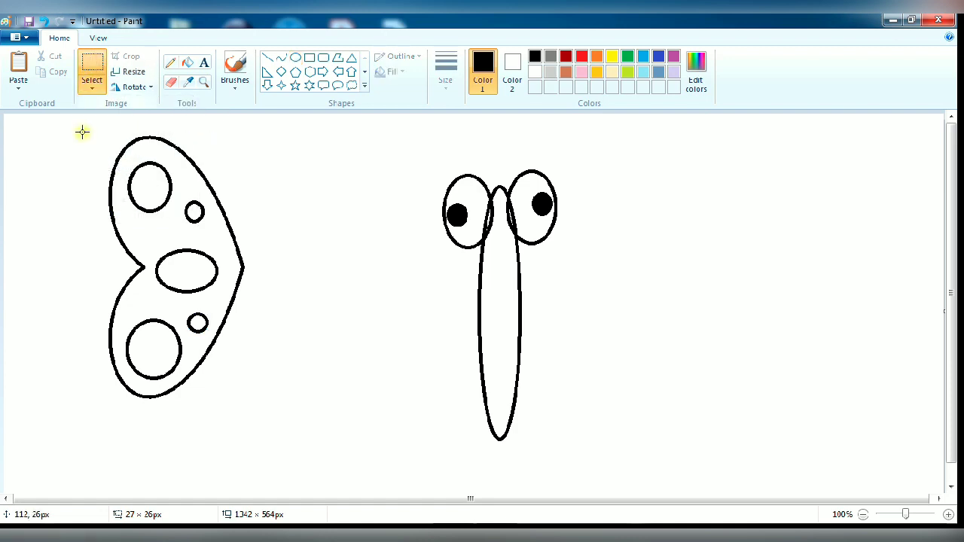
left_click_drag(75, 131, 259, 430)
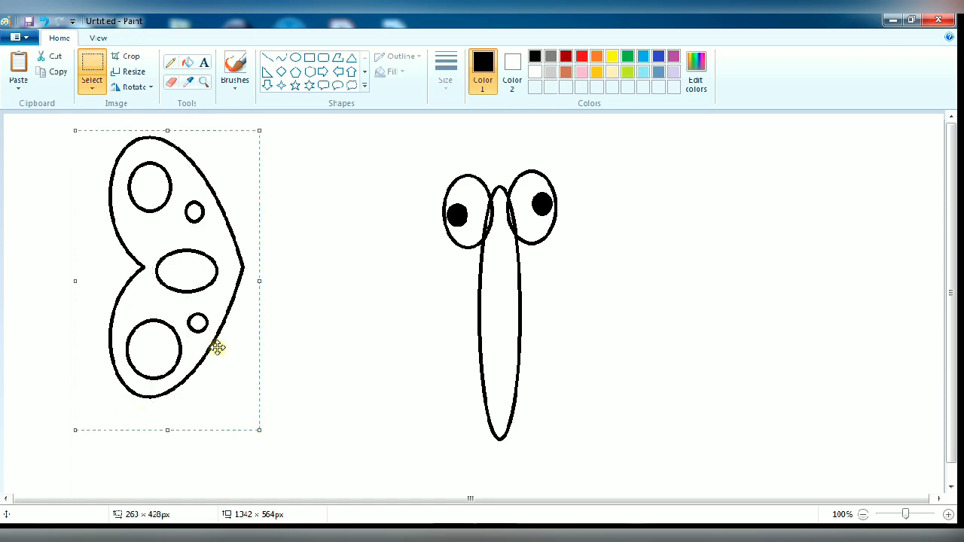
left_click(61, 72)
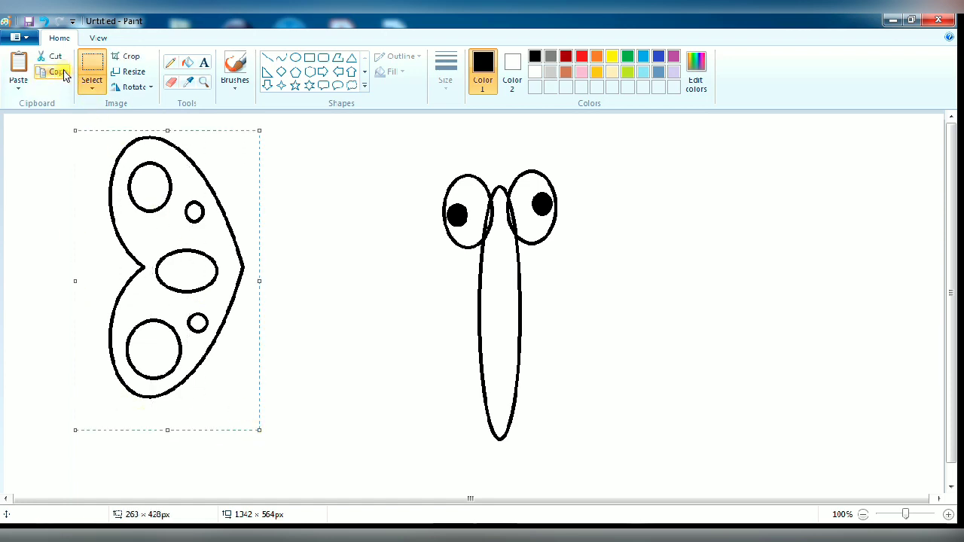
left_click(15, 67)
left_click_drag(65, 188, 624, 270)
Rotate the duplicate wing 180° and place its tip against the body's right edge.
left_click(149, 92)
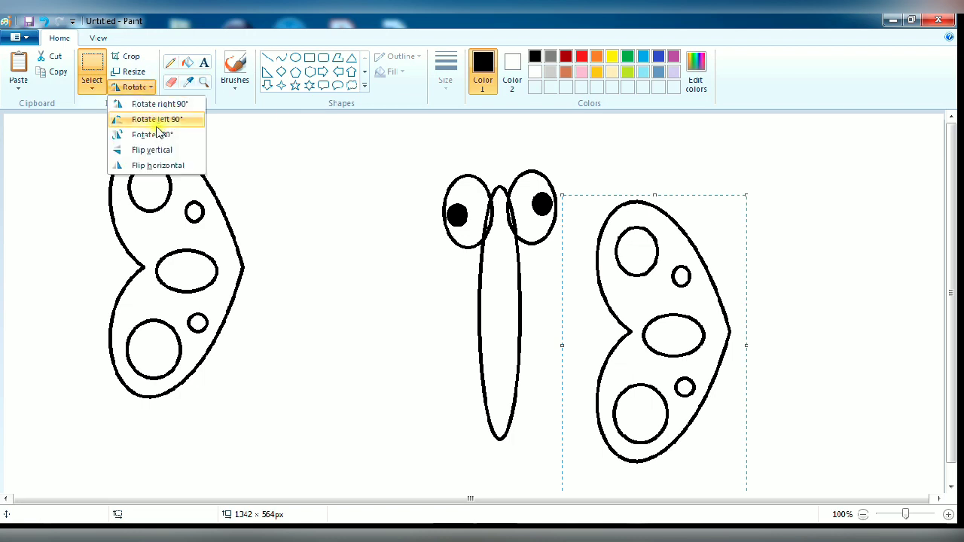
left_click(157, 132)
left_click_drag(629, 329, 571, 294)
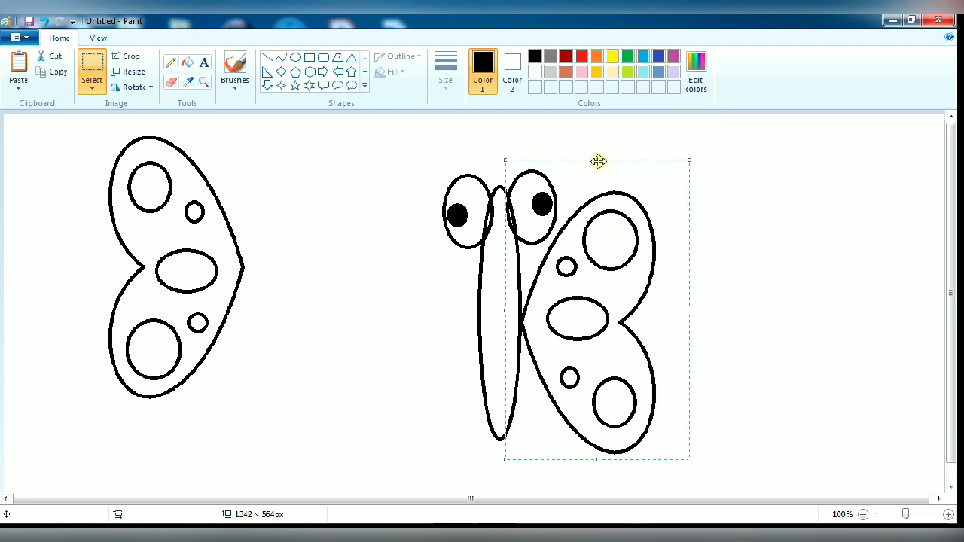
Shorten the right wing's selection to about 366 px high and move it up level with the body.
left_click_drag(599, 158, 604, 184)
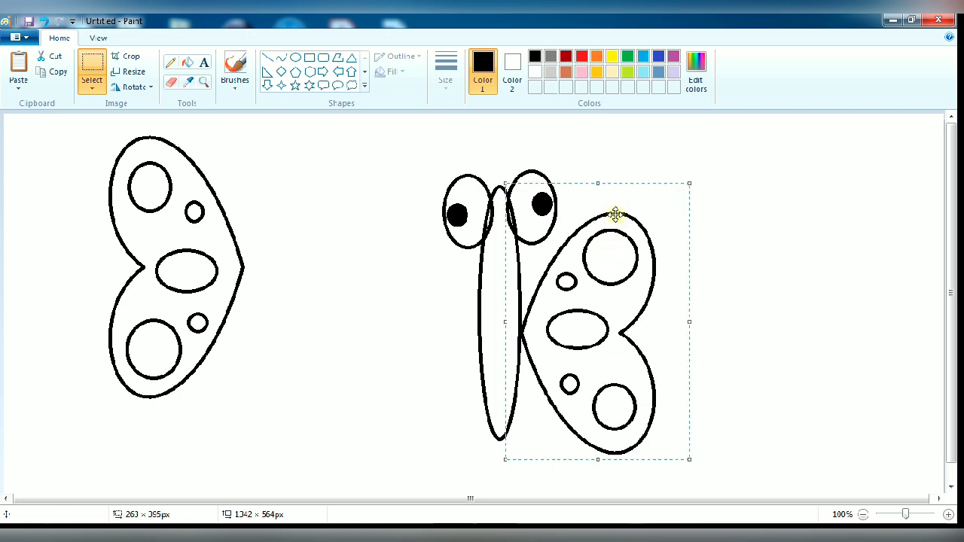
left_click_drag(599, 182, 605, 204)
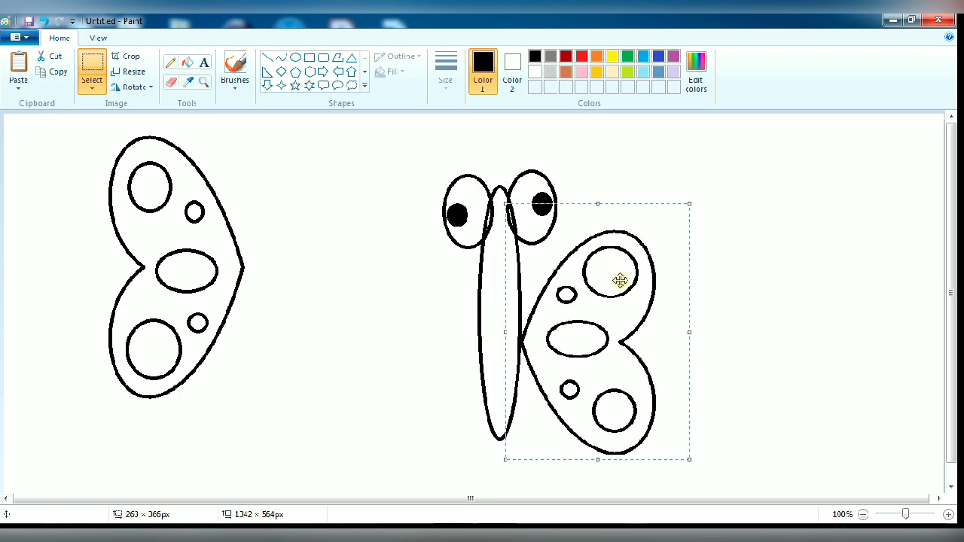
left_click_drag(613, 336, 610, 315)
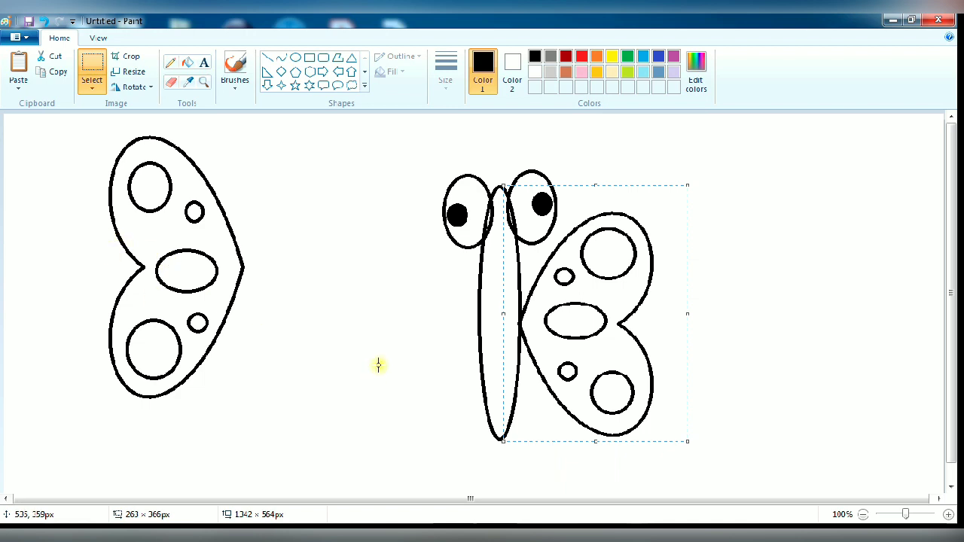
Paste another wing copy against the body's left edge and shorten its selection to about 374 px high, aligned with the right wing.
key("ctrl+v")
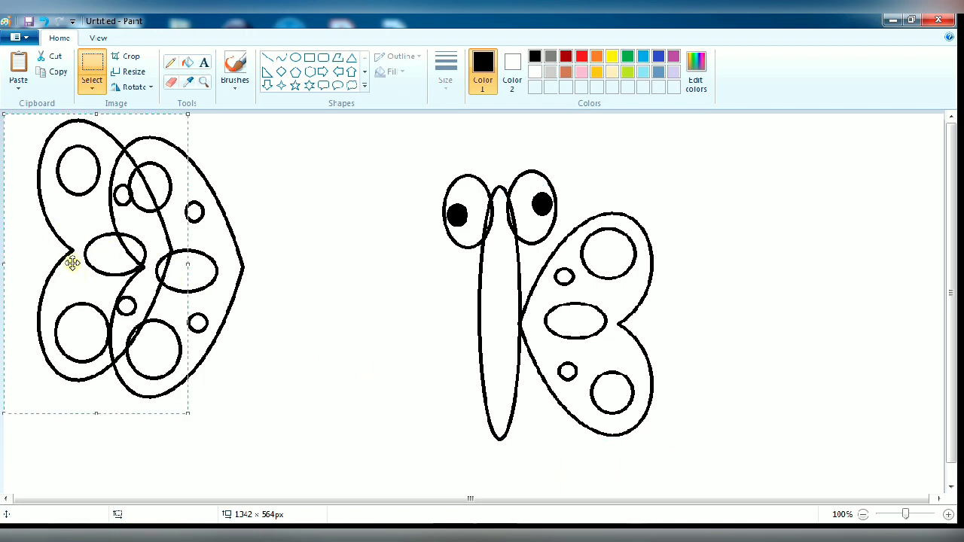
left_click_drag(72, 262, 378, 343)
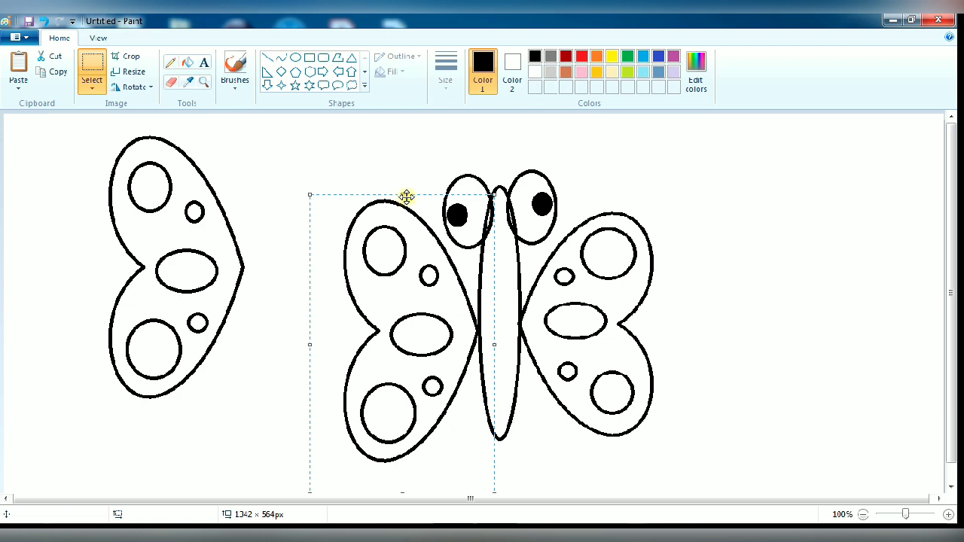
left_click_drag(403, 193, 403, 232)
left_click_drag(409, 324, 410, 302)
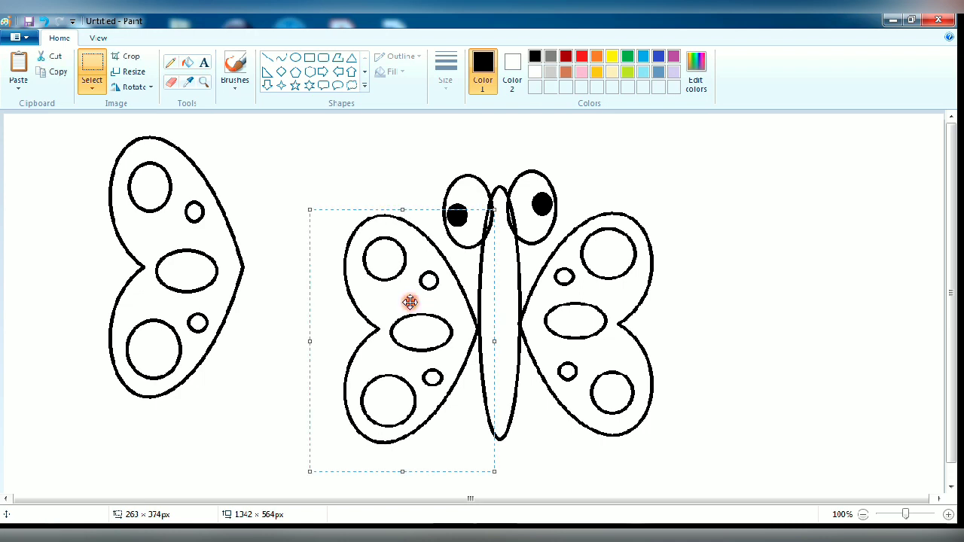
Delete the original wing standing apart at the far left of the drawing.
left_click(256, 290)
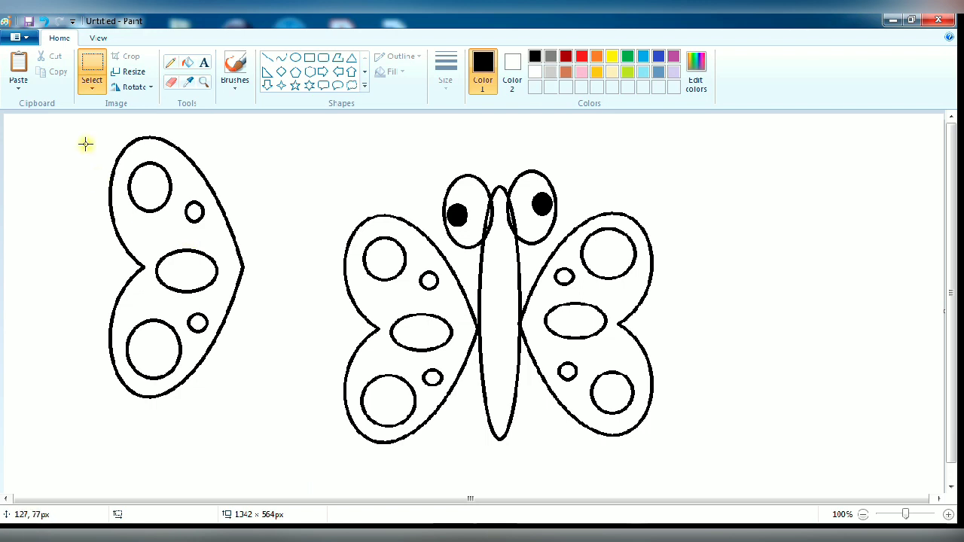
left_click_drag(83, 126, 259, 408)
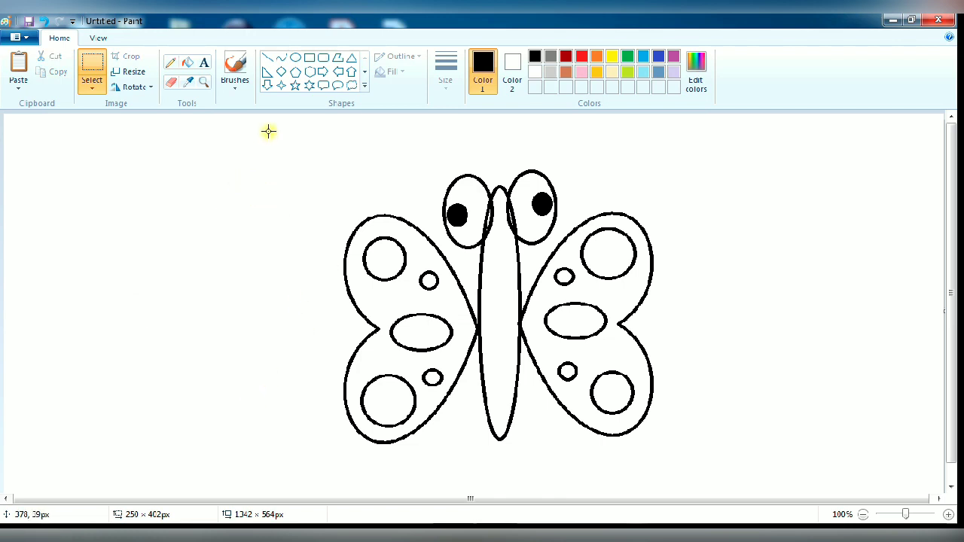
Draw a curved left antenna about 16 × 44 px rising from the top of the body, bent outward to the left.
left_click(281, 58)
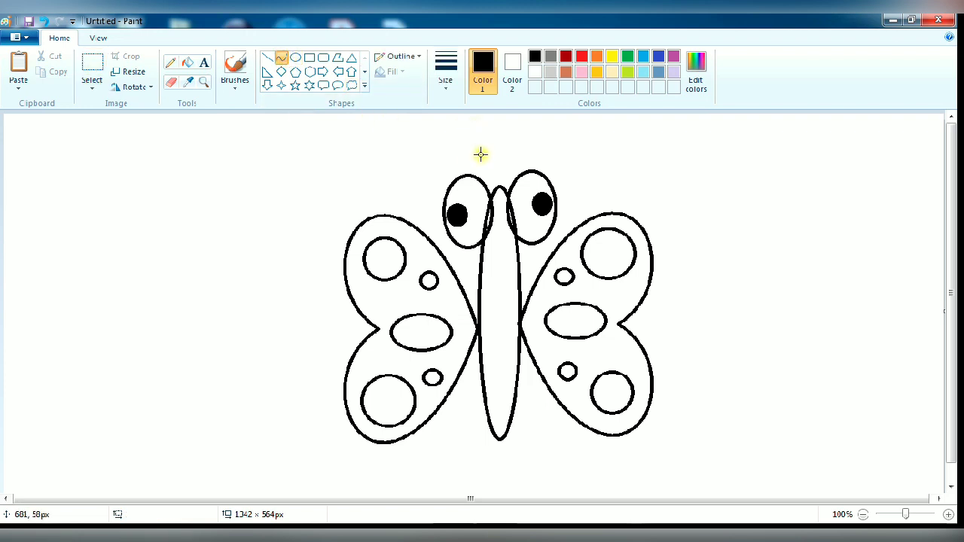
left_click_drag(486, 158, 495, 186)
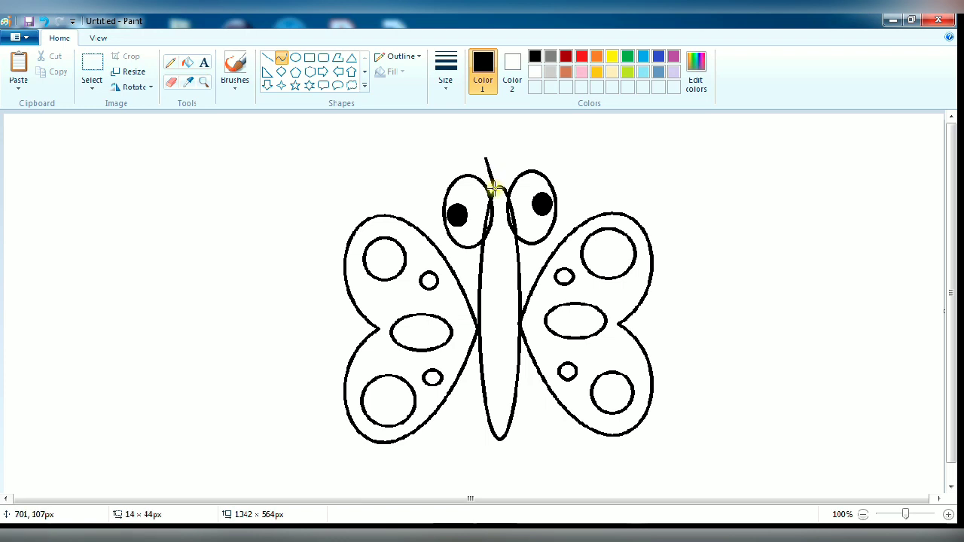
left_click_drag(490, 171, 484, 174)
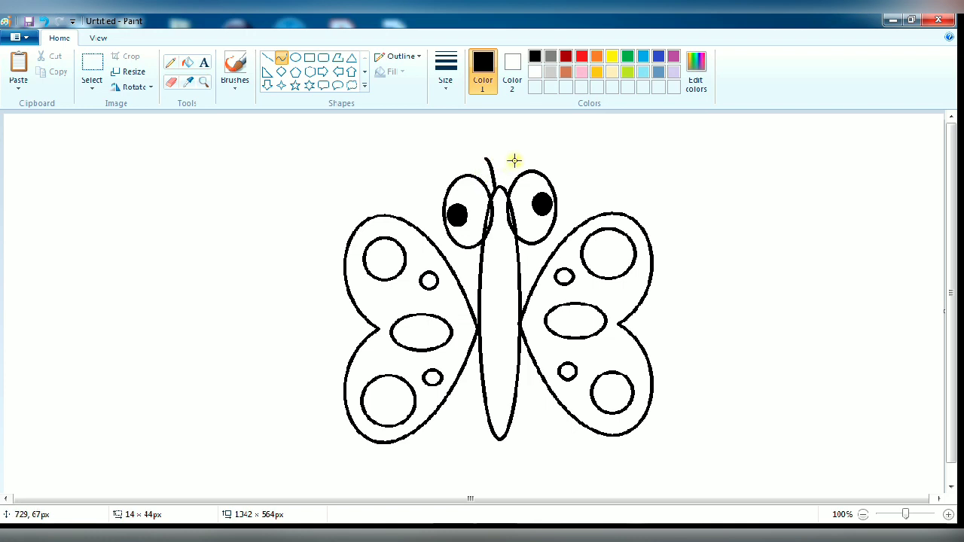
left_click_drag(511, 158, 495, 166)
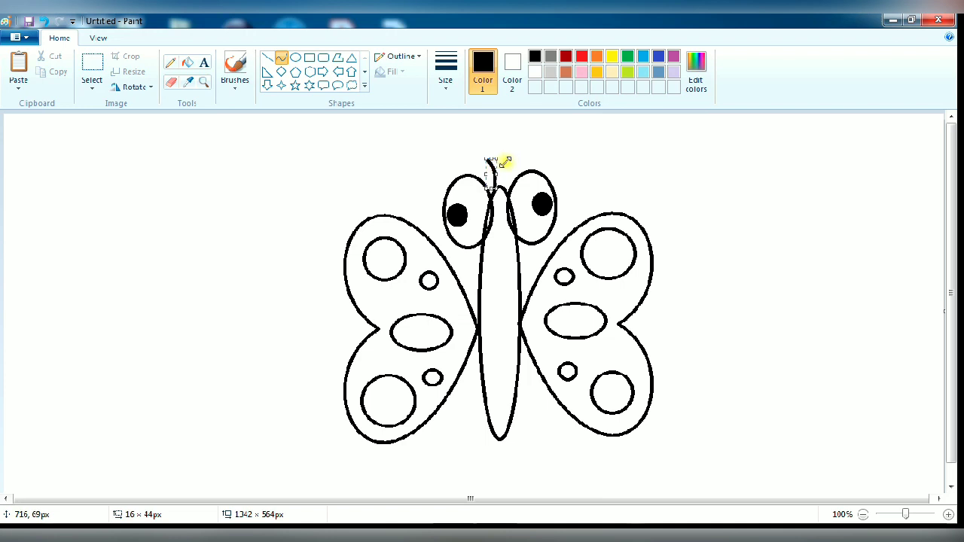
key("ctrl+v")
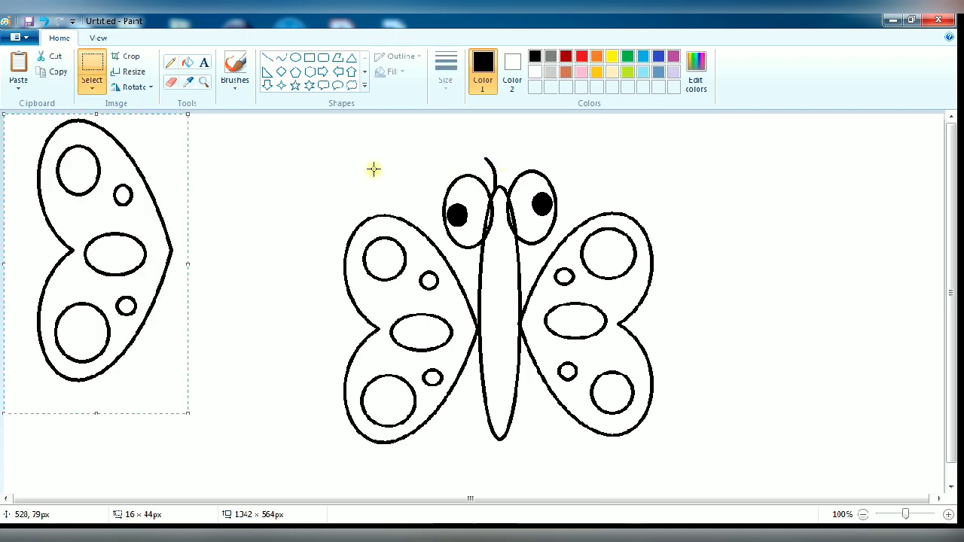
key("Delete")
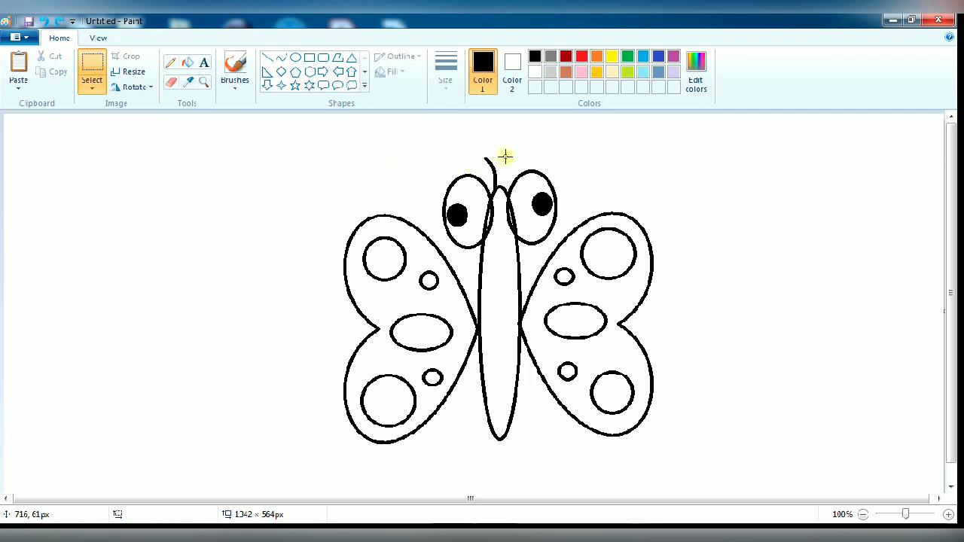
left_click_drag(505, 175, 504, 195)
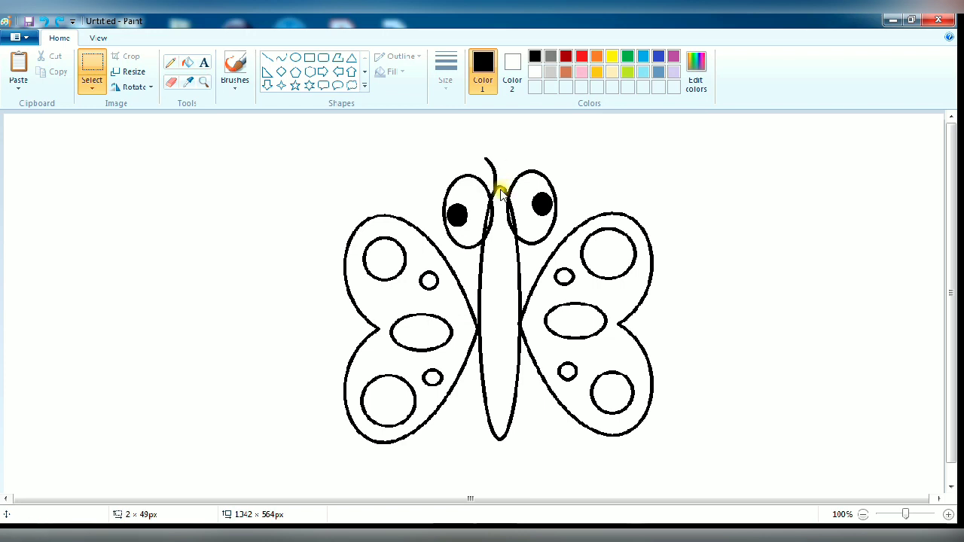
Draw a curved right antenna about 9 × 45 px on top of the body, mirroring the left one.
left_click(281, 58)
left_click_drag(506, 157, 506, 189)
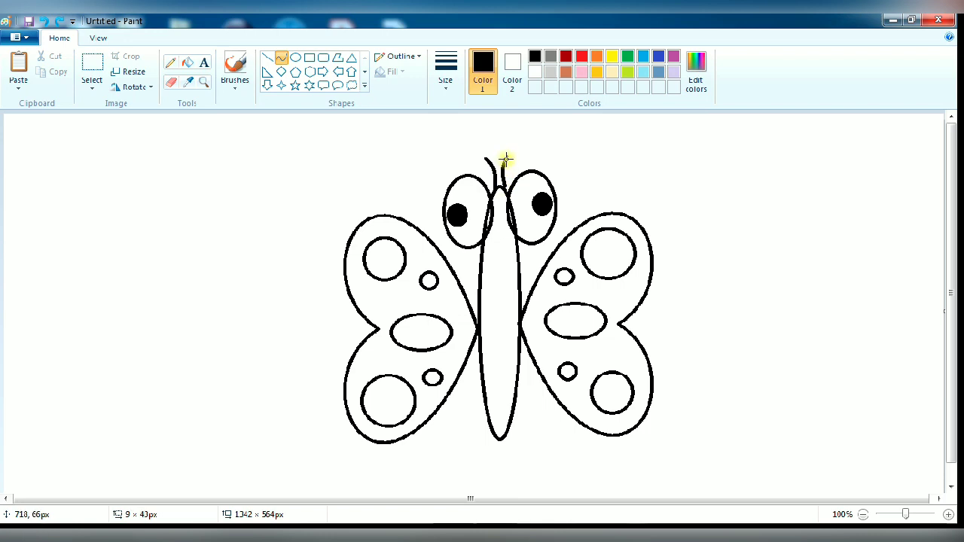
left_click_drag(501, 178, 503, 165)
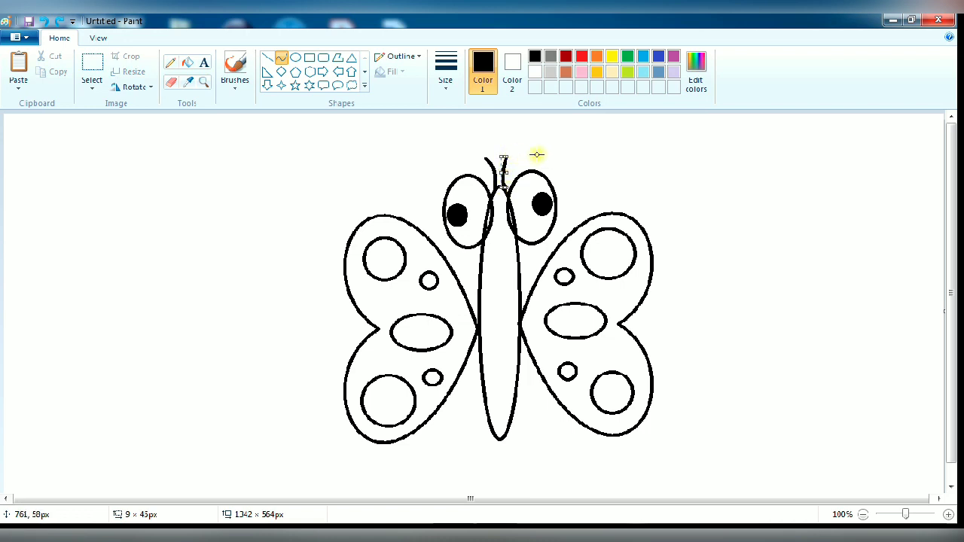
left_click(539, 154)
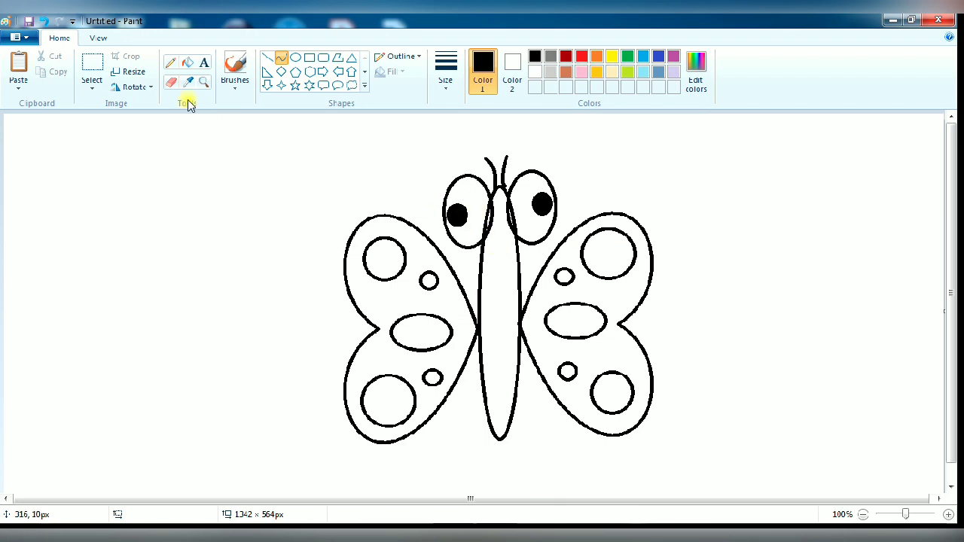
Erase the parts of the body outline that run through the inside of both eyes.
left_click(108, 39)
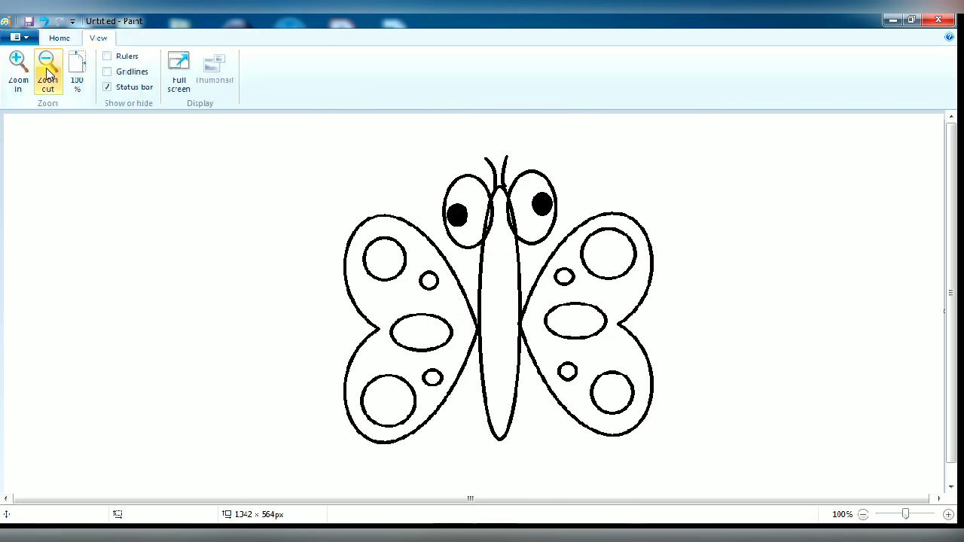
left_click(18, 71)
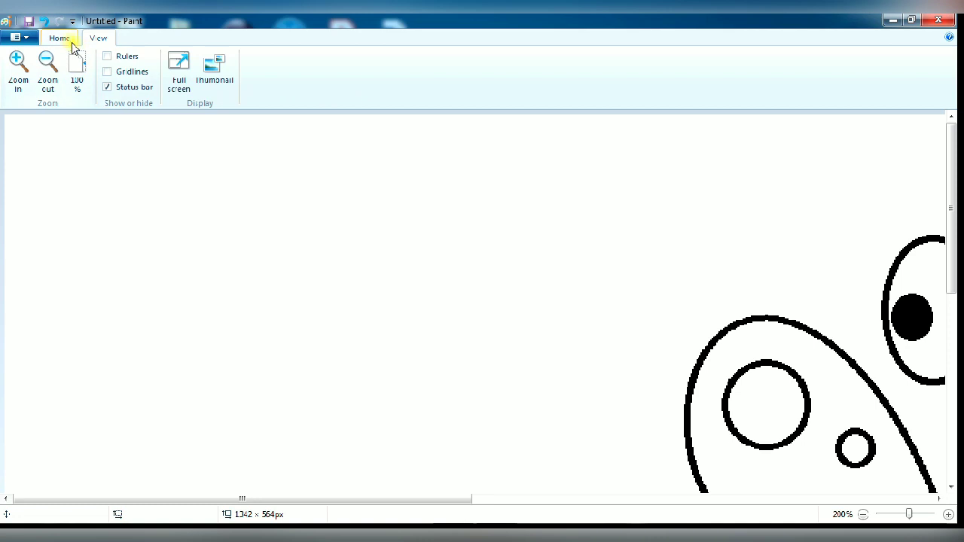
left_click(70, 41)
left_click(170, 83)
mouse_move(382, 499)
left_mouse_down()
mouse_move(499, 498)
mouse_move(596, 482)
mouse_move(626, 467)
left_mouse_up()
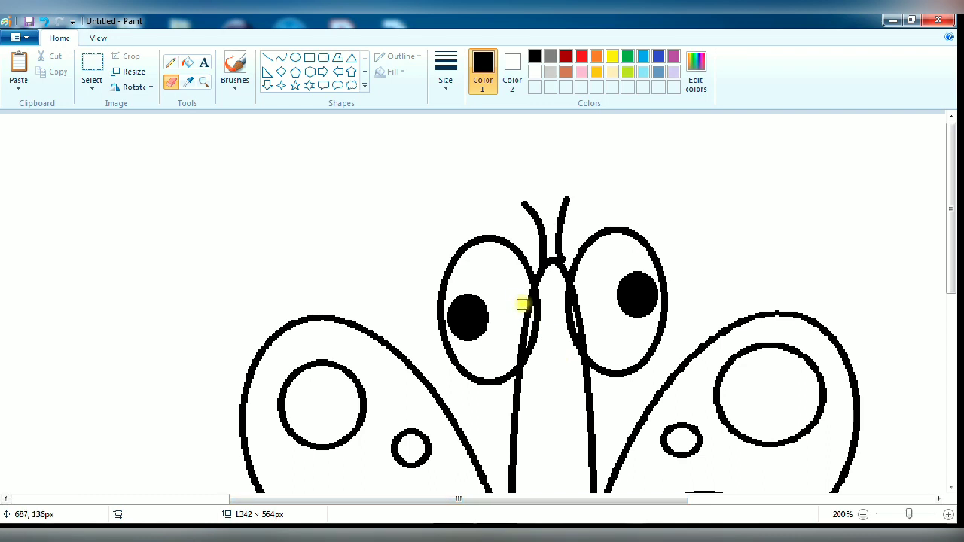
left_click_drag(526, 315, 519, 349)
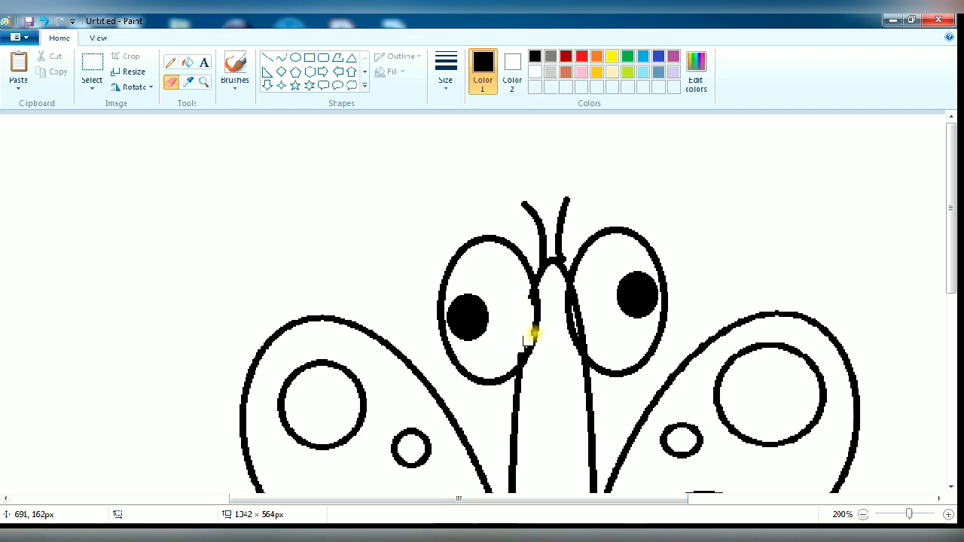
left_click_drag(578, 307, 577, 325)
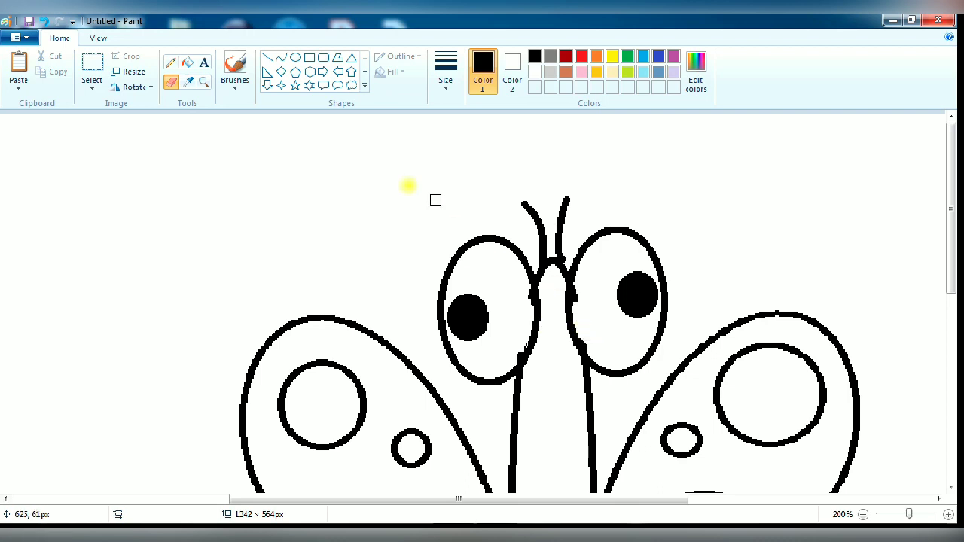
With the Pencil at the third-thinnest size, draw six black lines across the body to segment it, erasing the overshooting line end.
left_click(97, 38)
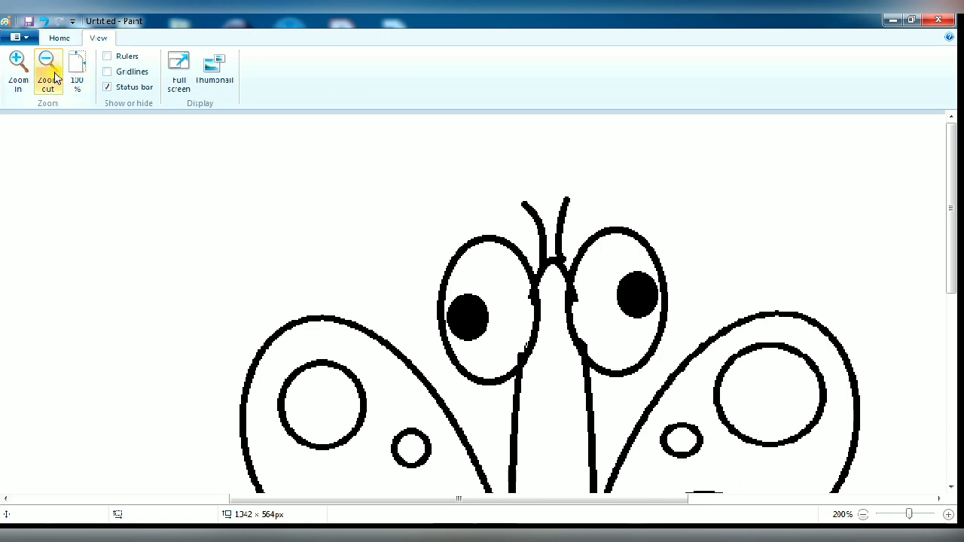
left_click(47, 68)
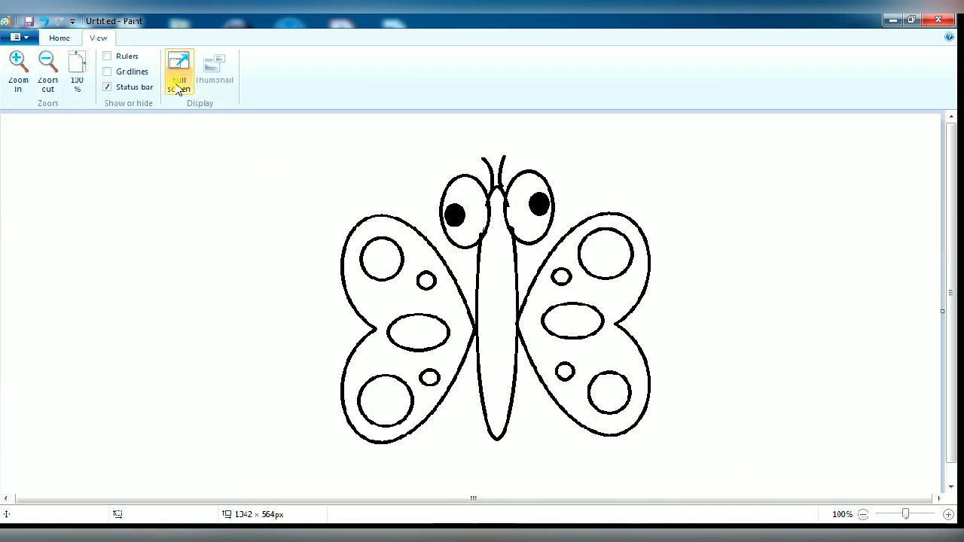
left_click(70, 39)
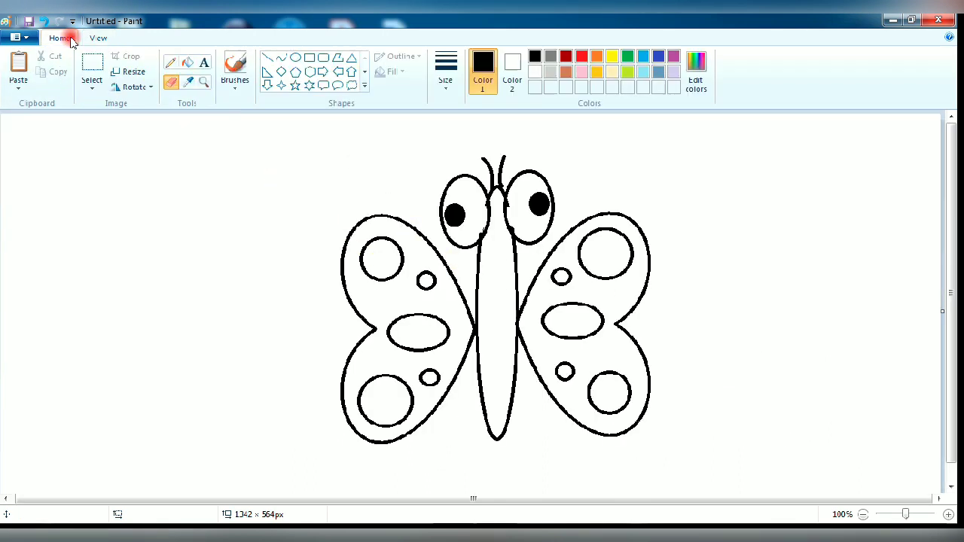
left_click(187, 63)
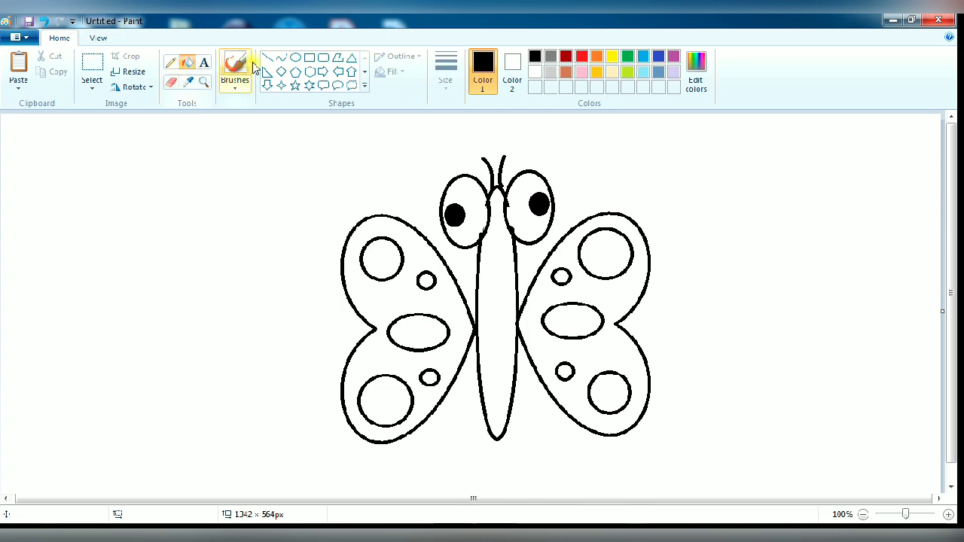
left_click(174, 64)
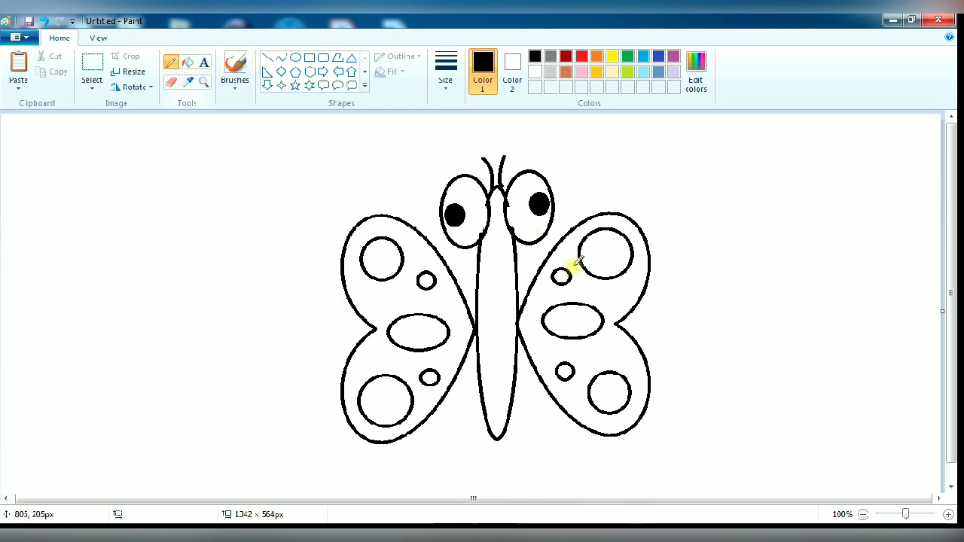
left_click(451, 90)
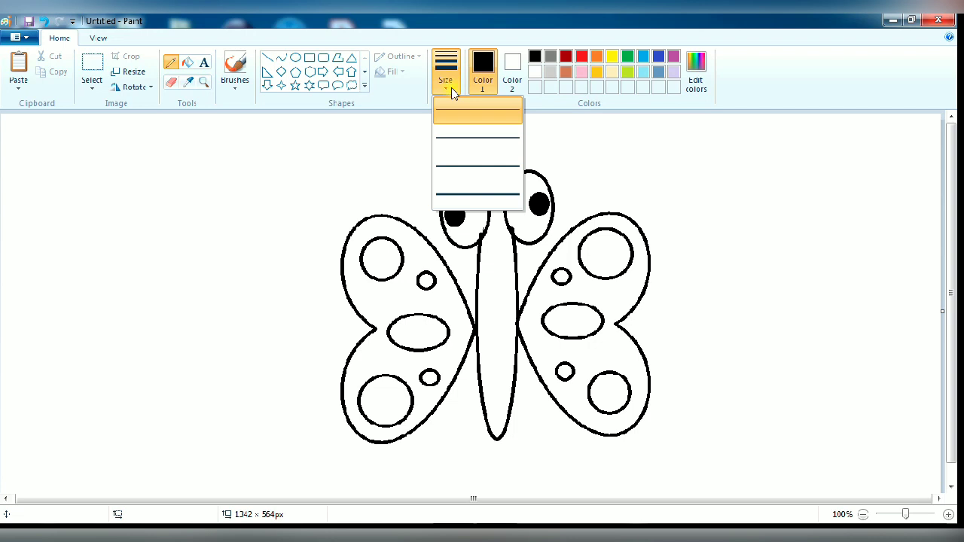
left_click(473, 163)
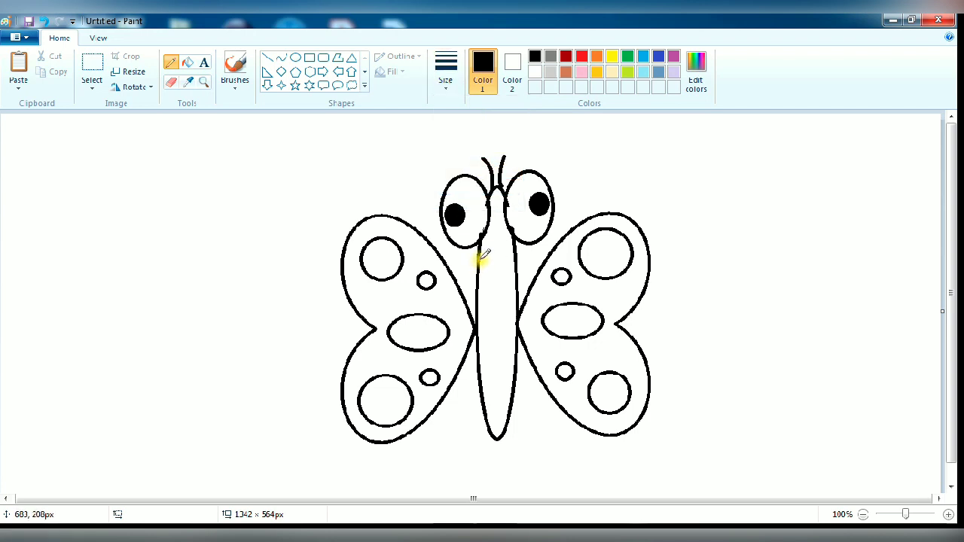
mouse_move(479, 256)
left_mouse_down()
mouse_move(513, 259)
mouse_move(479, 288)
mouse_move(518, 288)
left_mouse_up()
left_click_drag(475, 320, 507, 325)
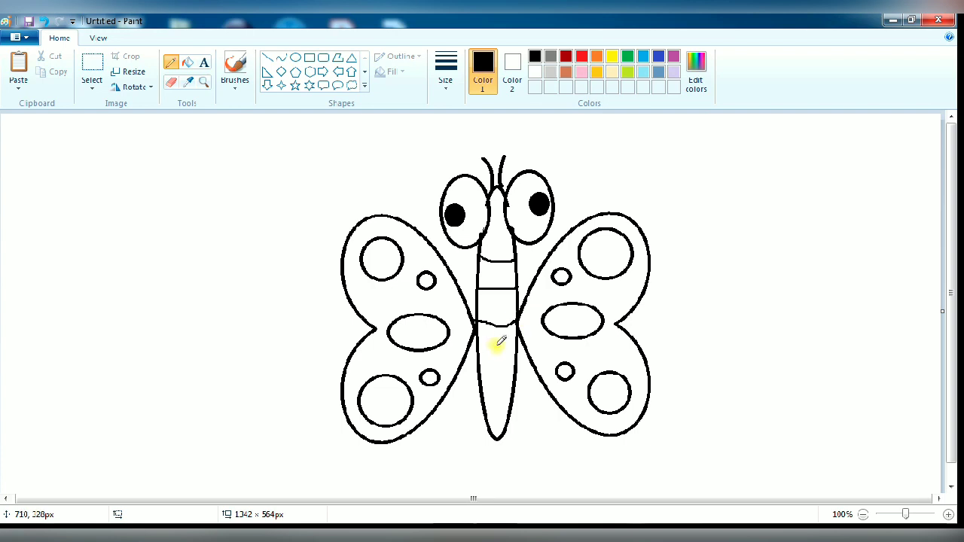
left_click_drag(480, 358, 505, 362)
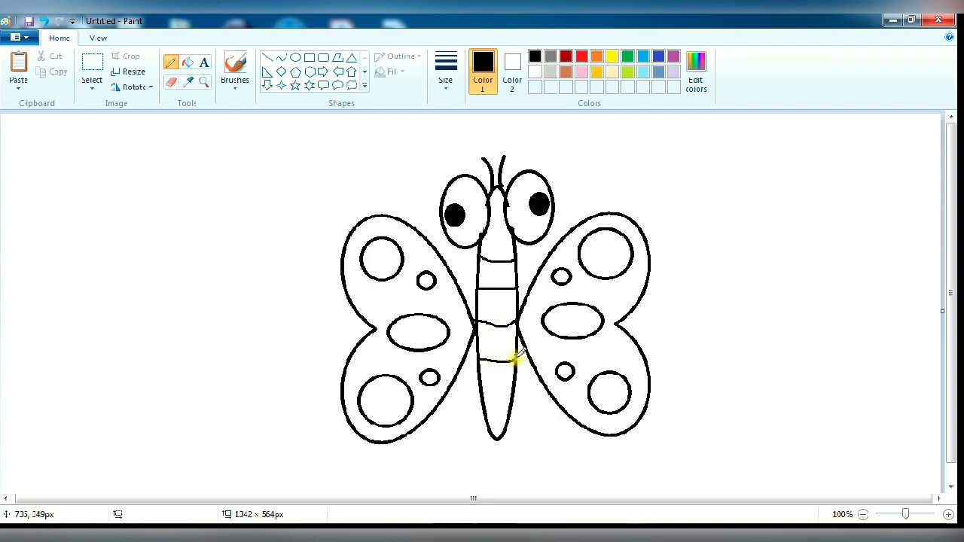
left_click_drag(478, 395, 507, 394)
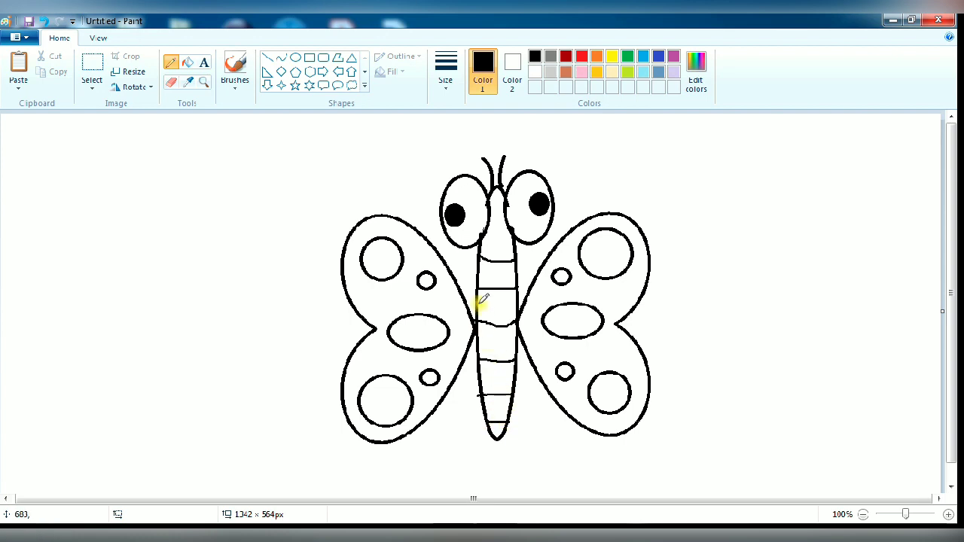
left_click(171, 82)
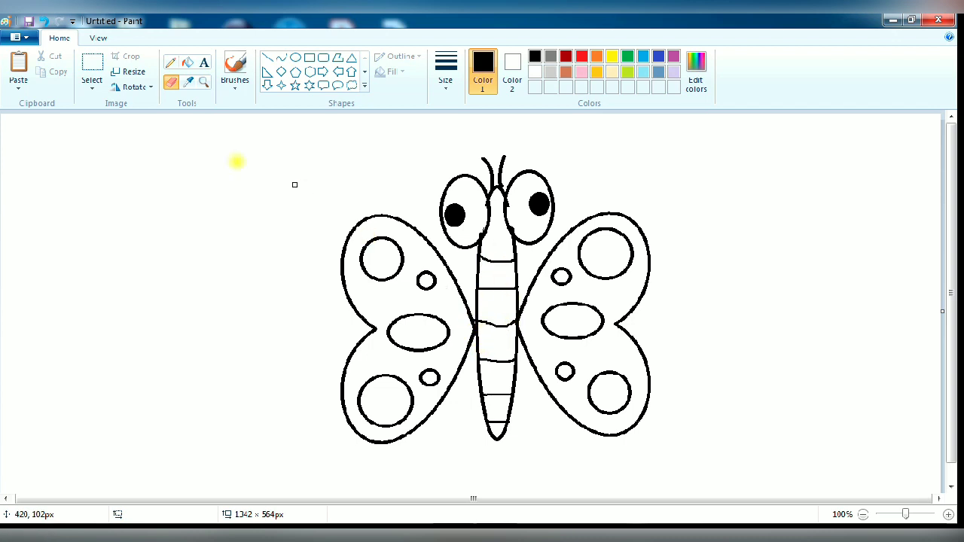
Fill the background area of both wings with yellow, leaving the circles and ovals inside them white.
left_click(187, 61)
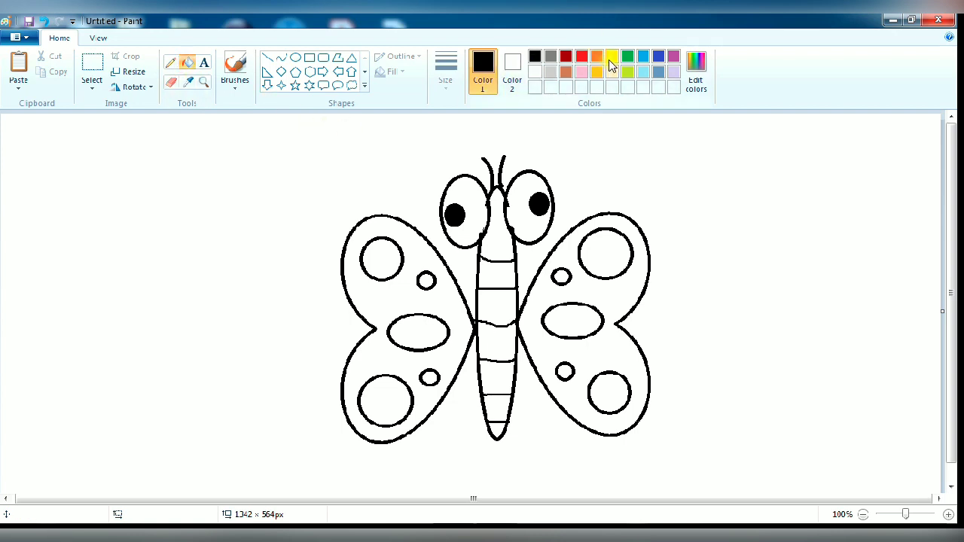
left_click(612, 58)
left_click(422, 241)
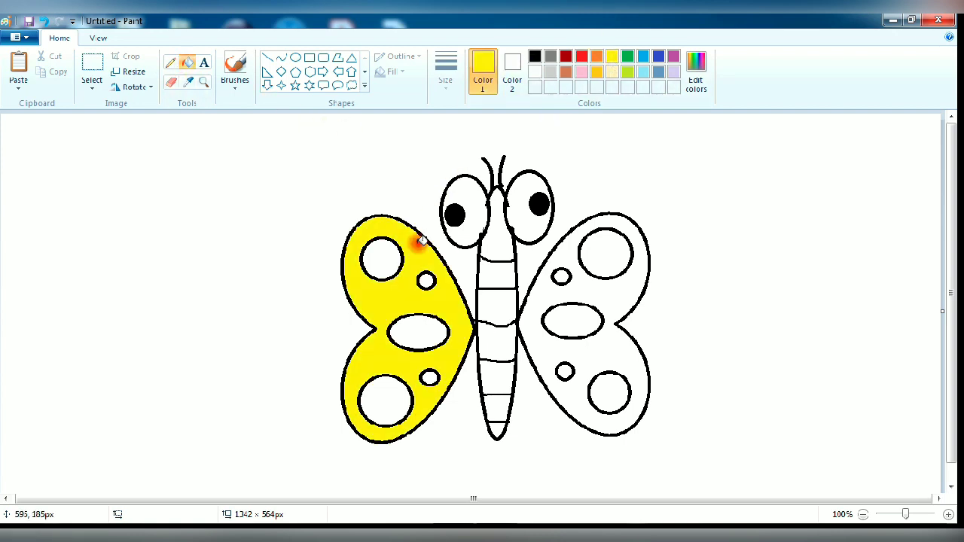
left_click(601, 292)
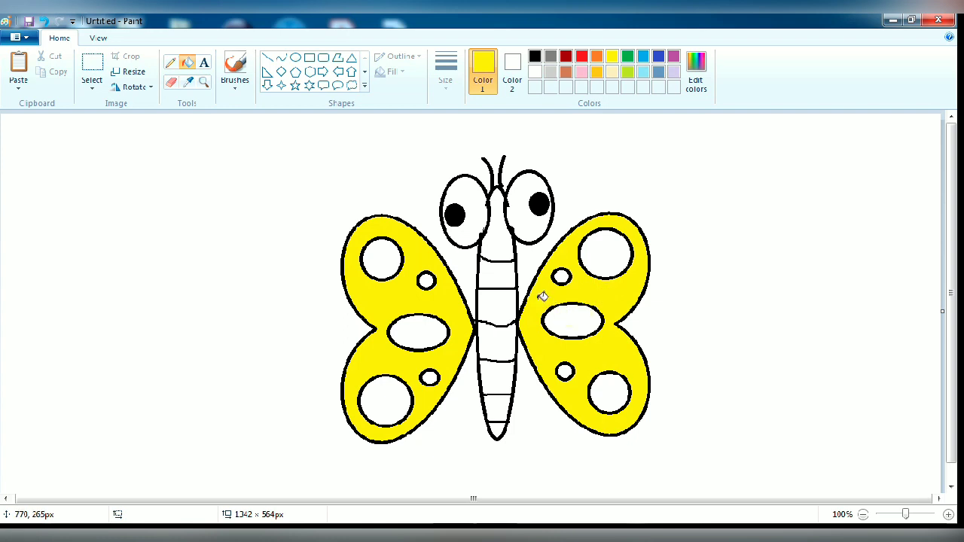
Fill every other body segment with gold, starting at the head and ending at the tail tip.
left_click(603, 72)
left_click(497, 244)
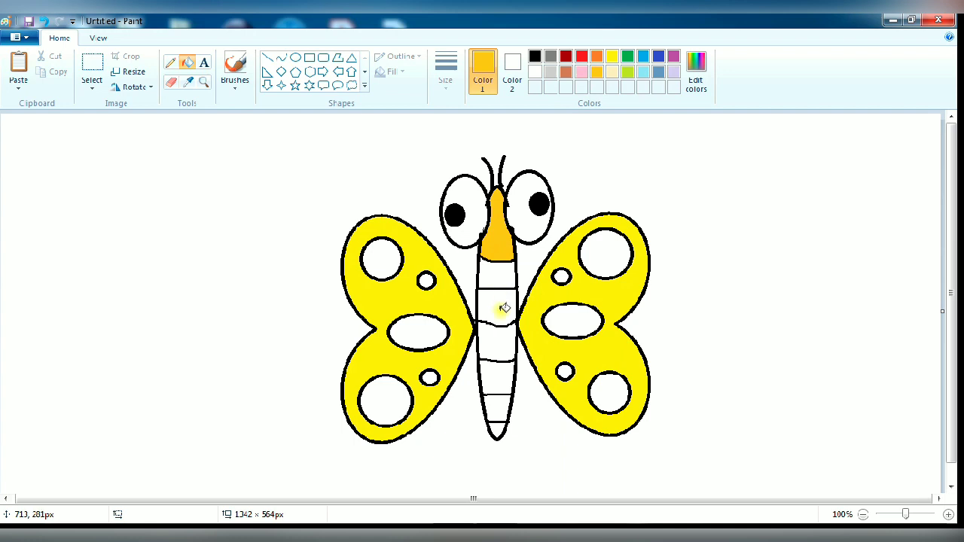
left_click(504, 308)
left_click(500, 379)
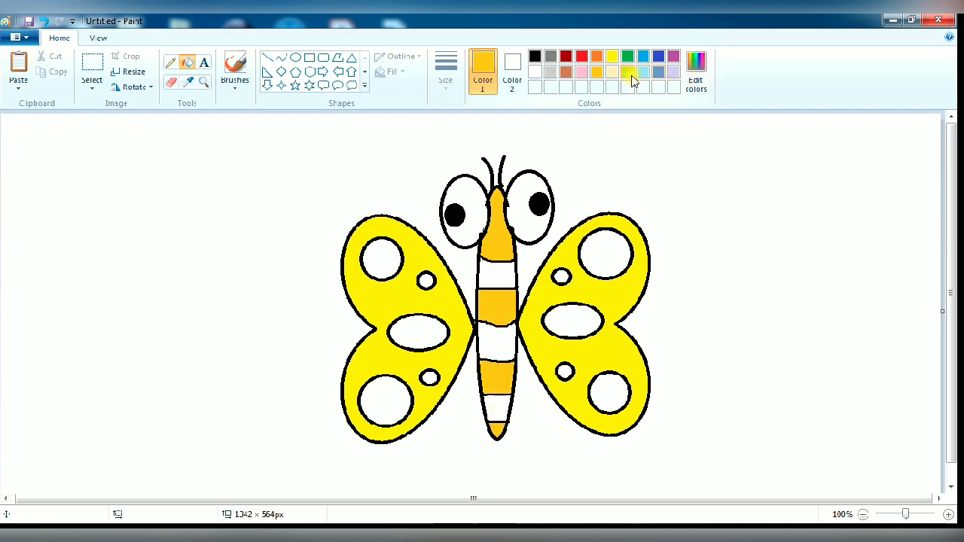
Define a light orange colour of Red 255, Green 156, Blue 108 and fill the three remaining white body segments with it.
left_click(699, 79)
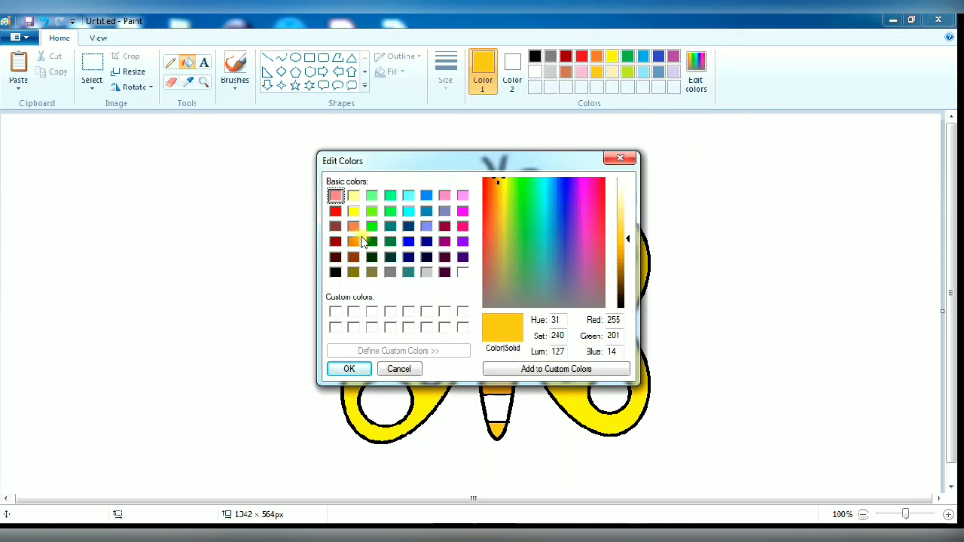
left_click(354, 227)
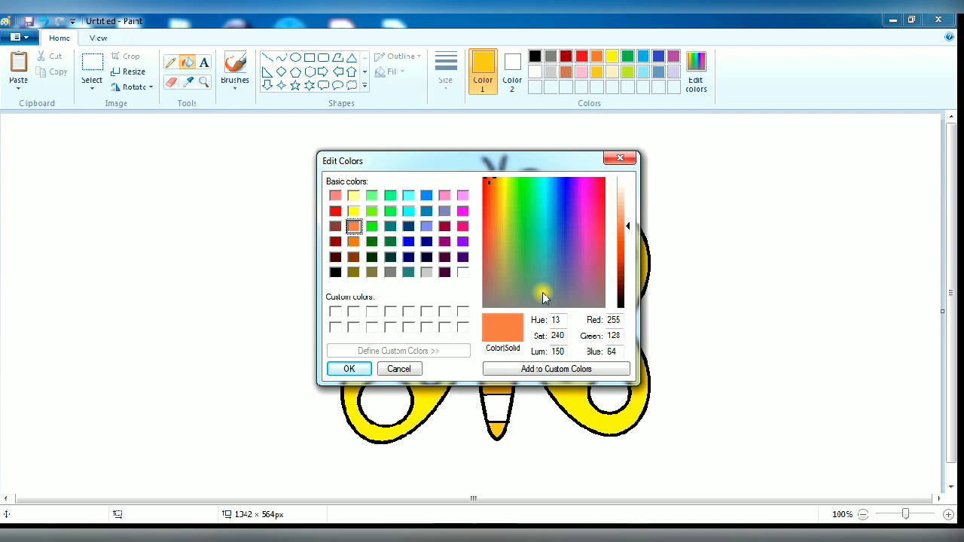
left_click_drag(631, 225, 630, 214)
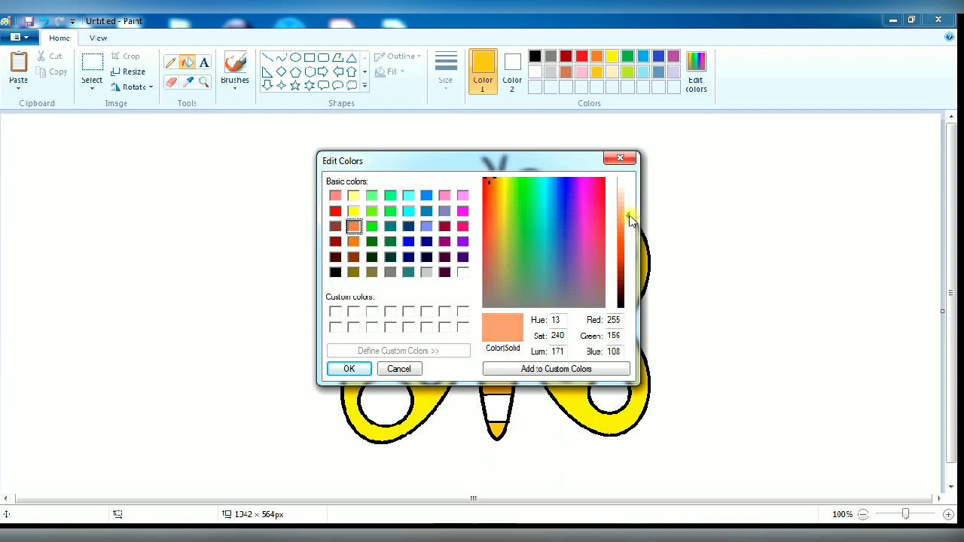
left_click(350, 368)
left_click(492, 344)
left_click(501, 274)
left_click(498, 400)
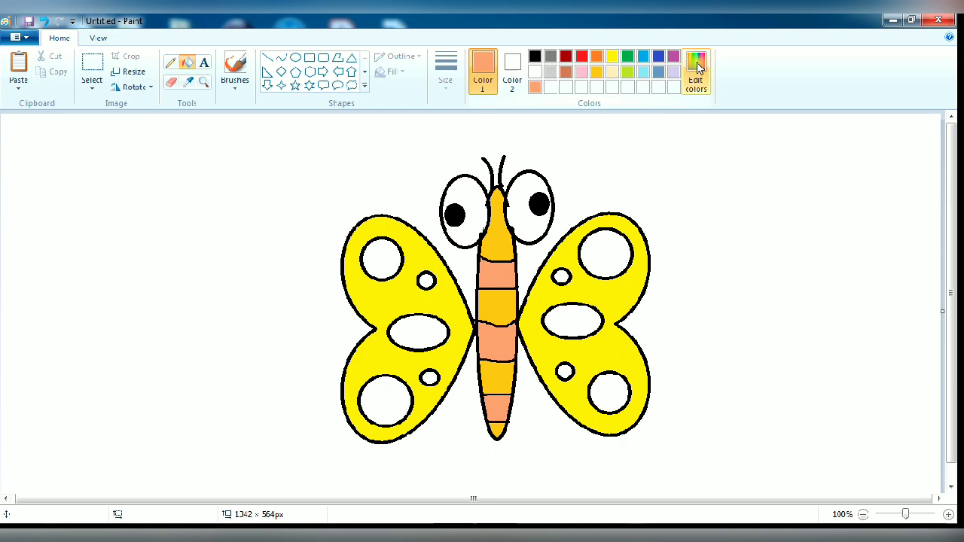
Fill the large upper circle in each wing with indigo blue.
left_click(659, 57)
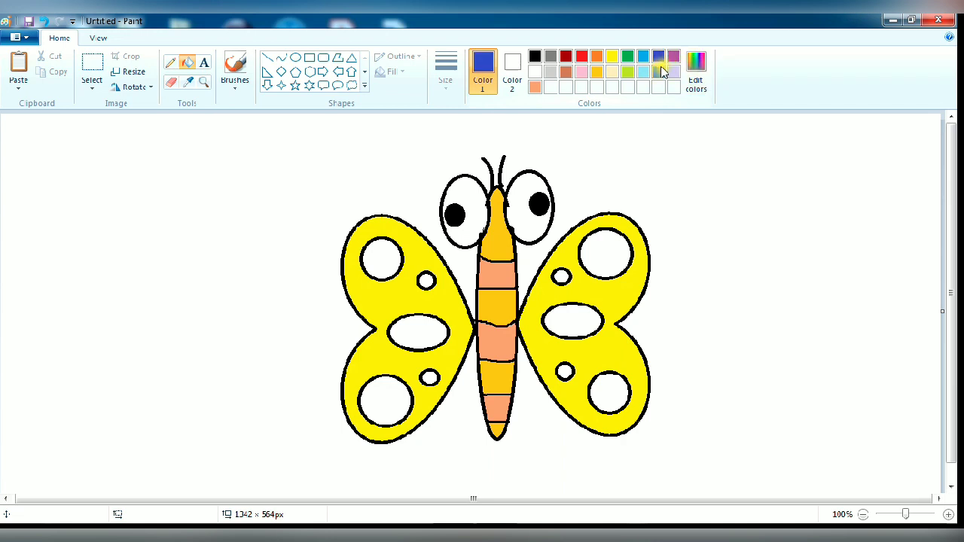
left_click(389, 256)
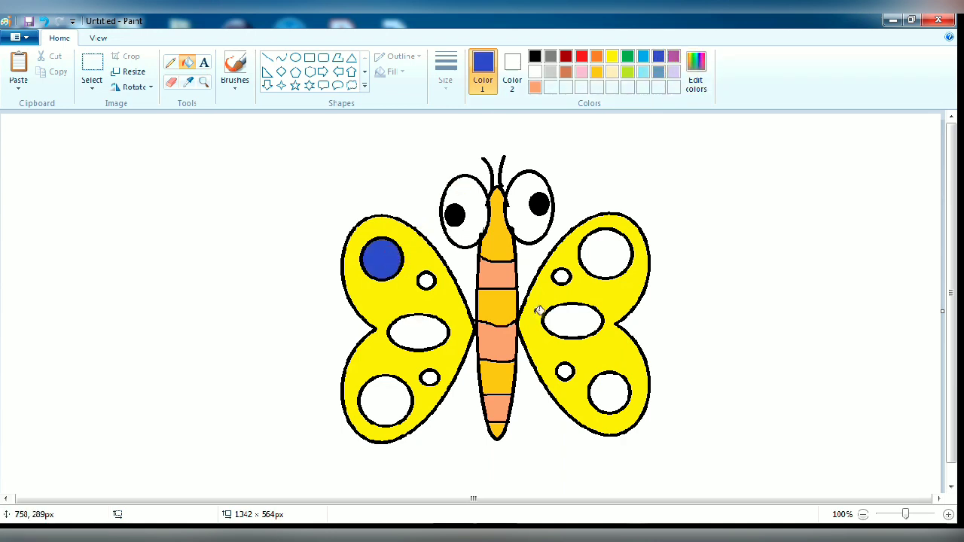
left_click(616, 260)
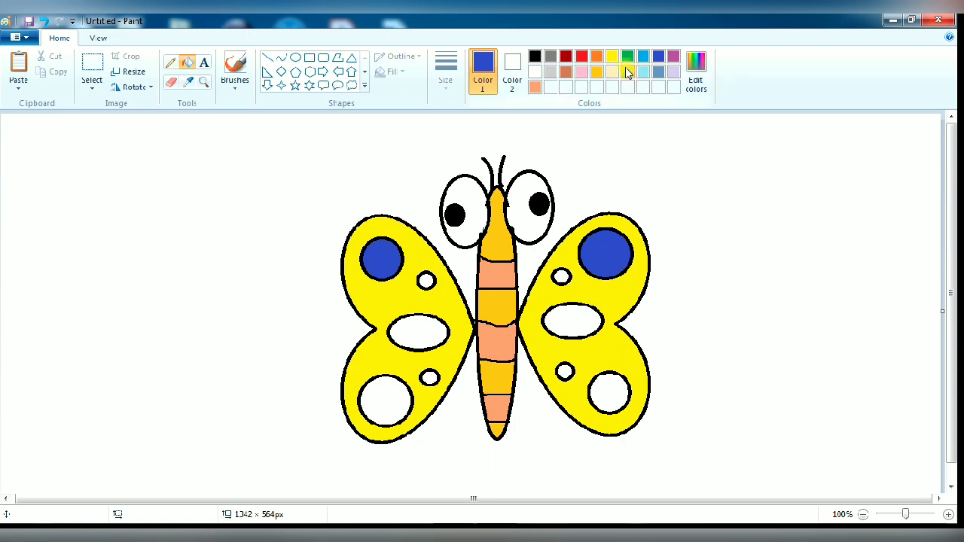
Lighten red to Red 243, Green 103, Blue 111 and fill the large lower circle in each wing with it.
left_click(582, 62)
left_click(695, 72)
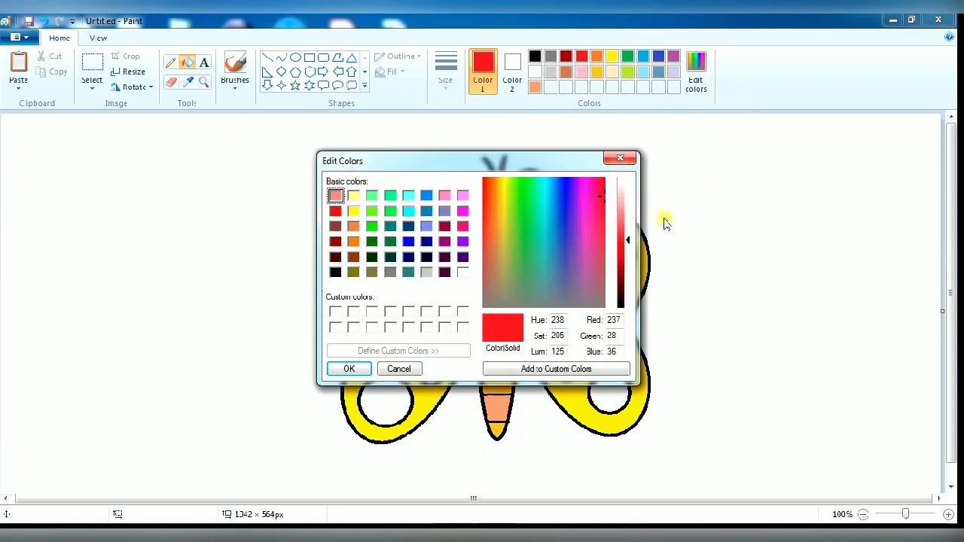
left_click_drag(629, 241, 631, 223)
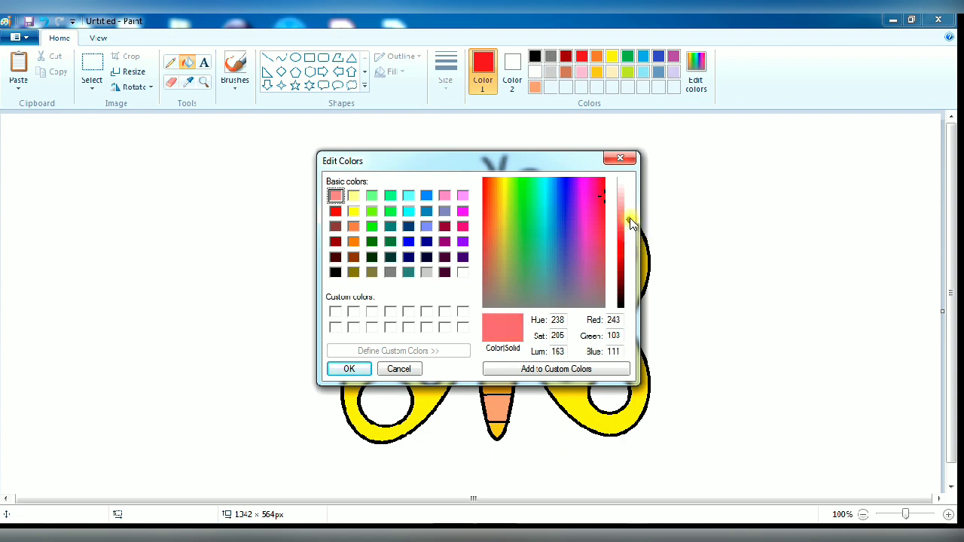
left_click(355, 369)
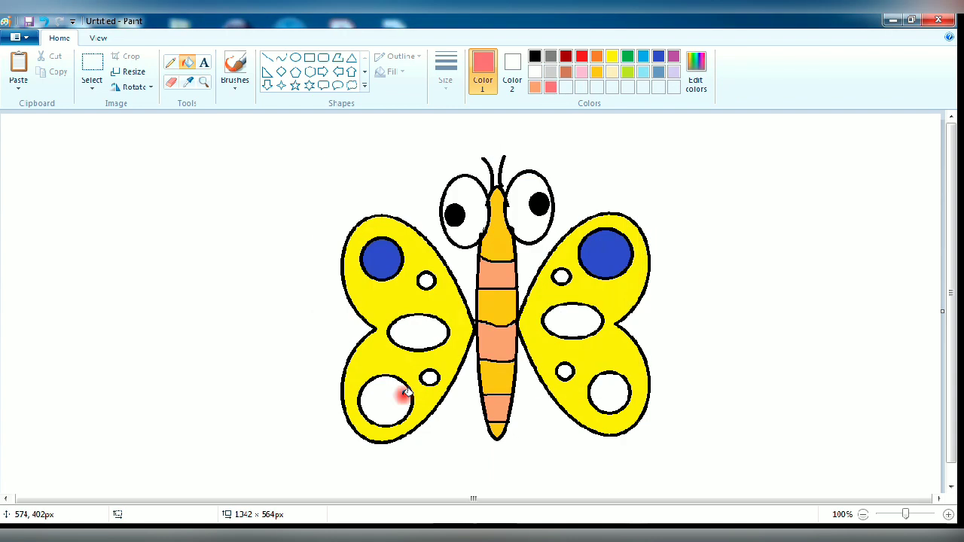
left_click(398, 396)
left_click(619, 398)
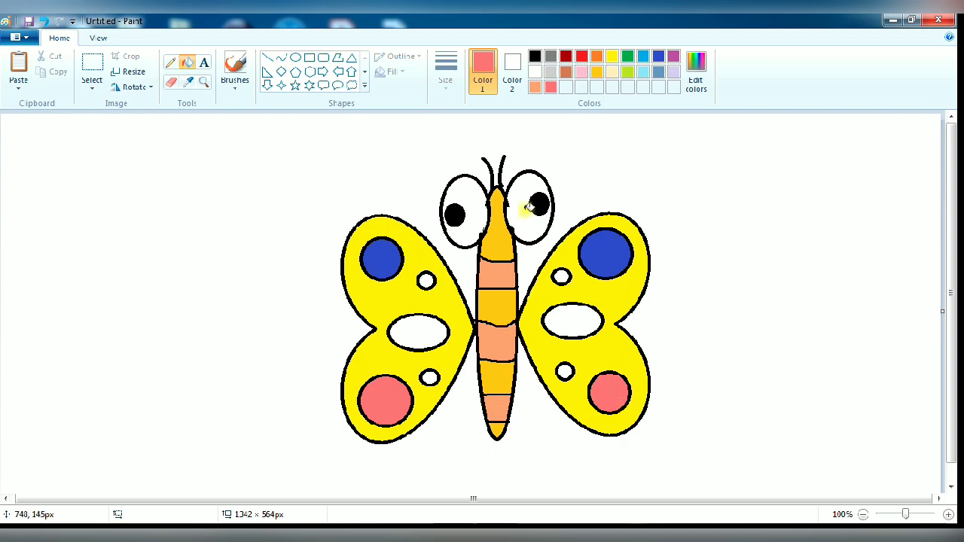
Fill the small upper circle in each wing with lime green.
left_click(627, 72)
left_click(562, 277)
left_click(426, 280)
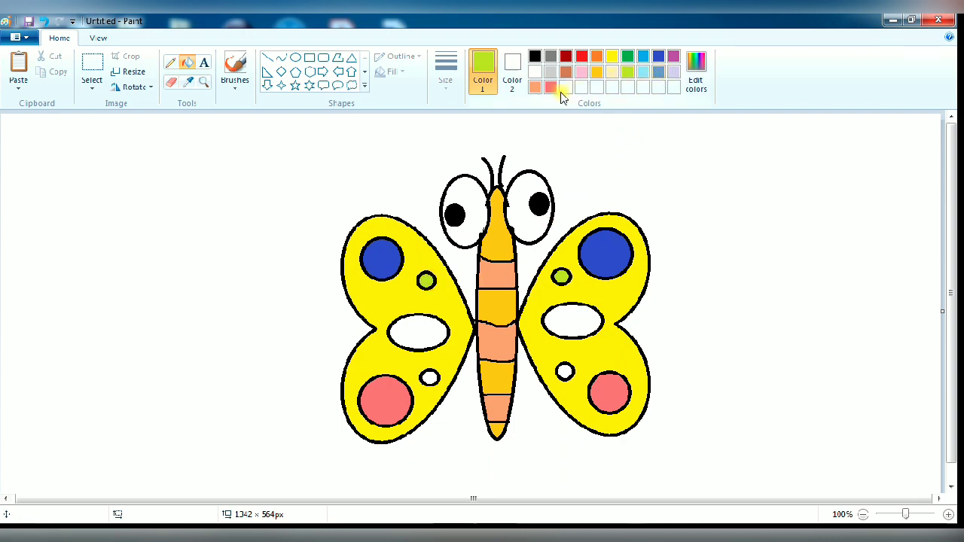
Define a custom dark red colour and fill the oval in the middle of each wing with it.
left_click(566, 58)
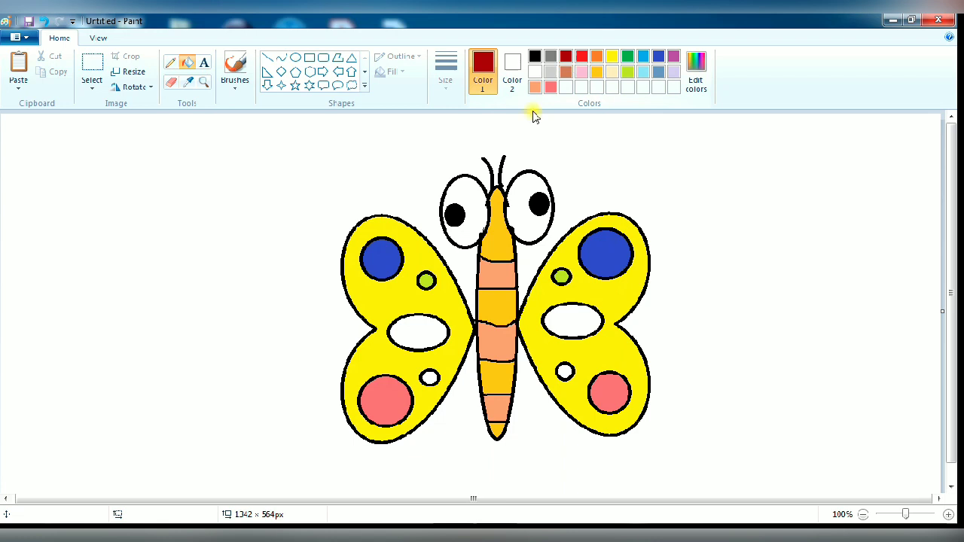
left_click(697, 79)
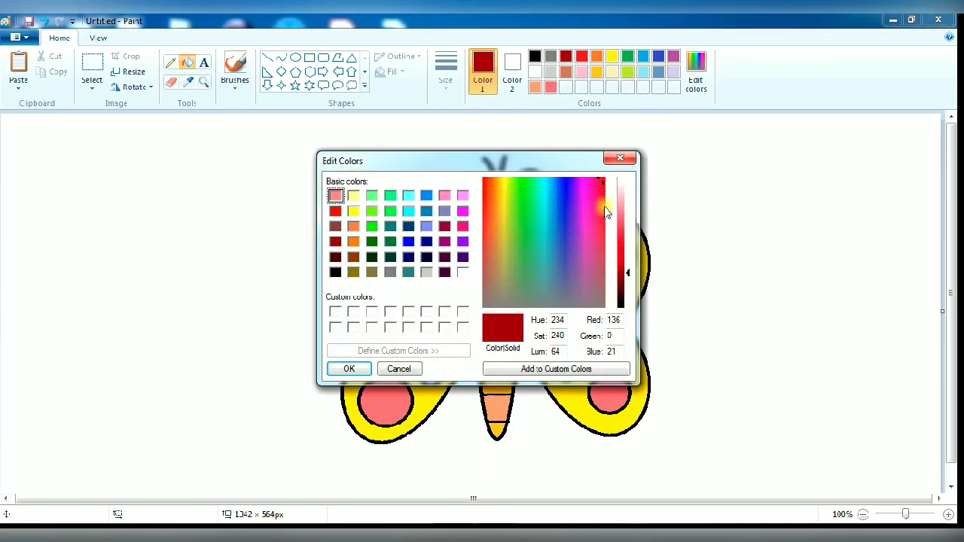
mouse_move(625, 271)
left_mouse_down()
mouse_move(625, 256)
mouse_move(626, 274)
left_mouse_up()
left_click(366, 368)
left_click(428, 333)
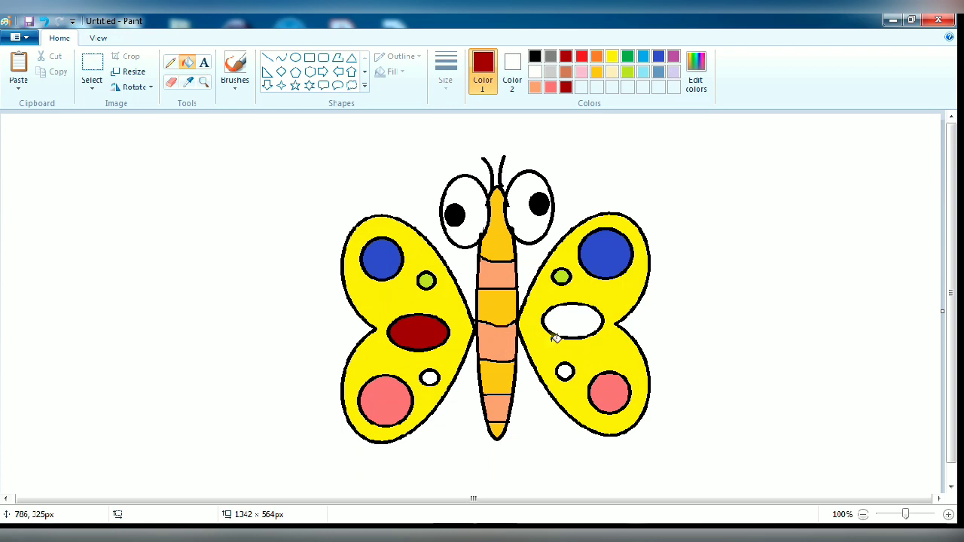
left_click(573, 322)
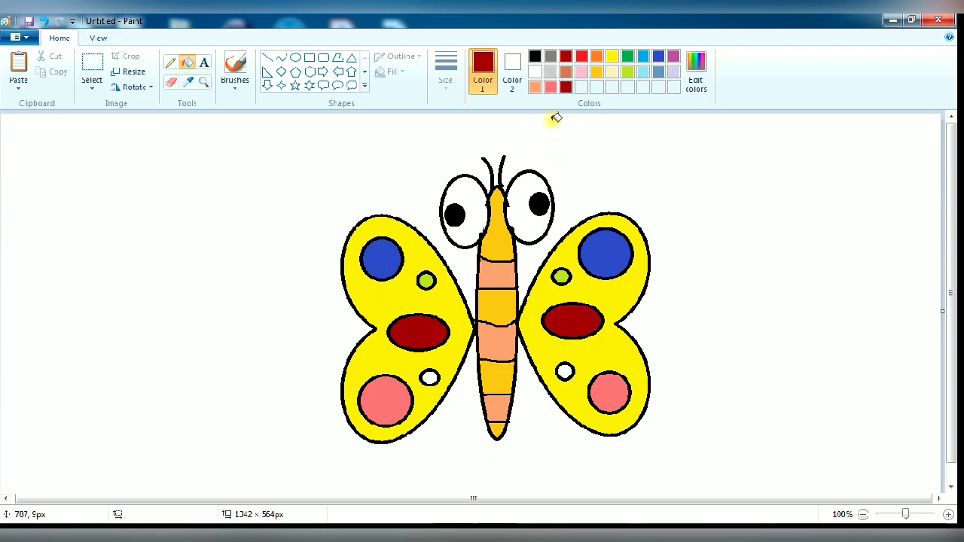
Fill the small lower circle in each wing with light pink.
left_click(581, 73)
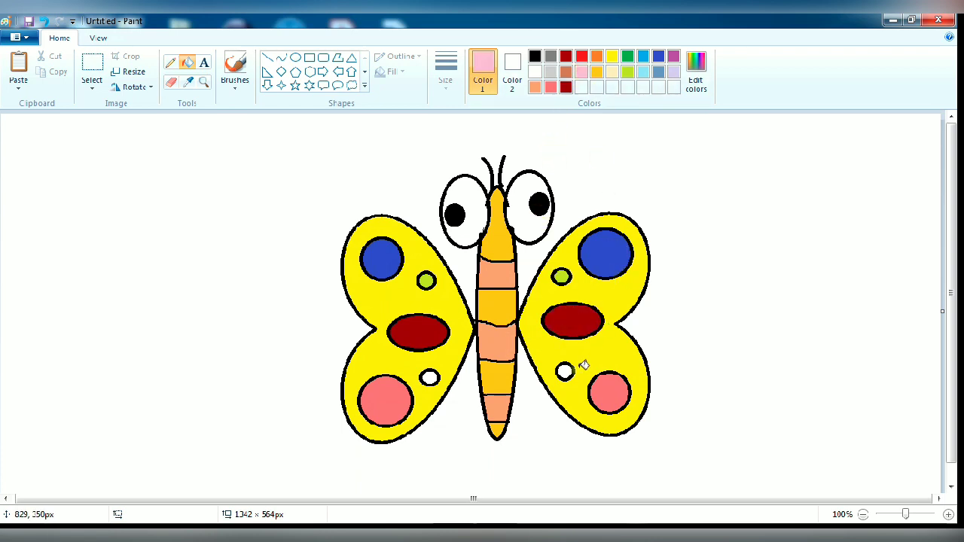
left_click(565, 373)
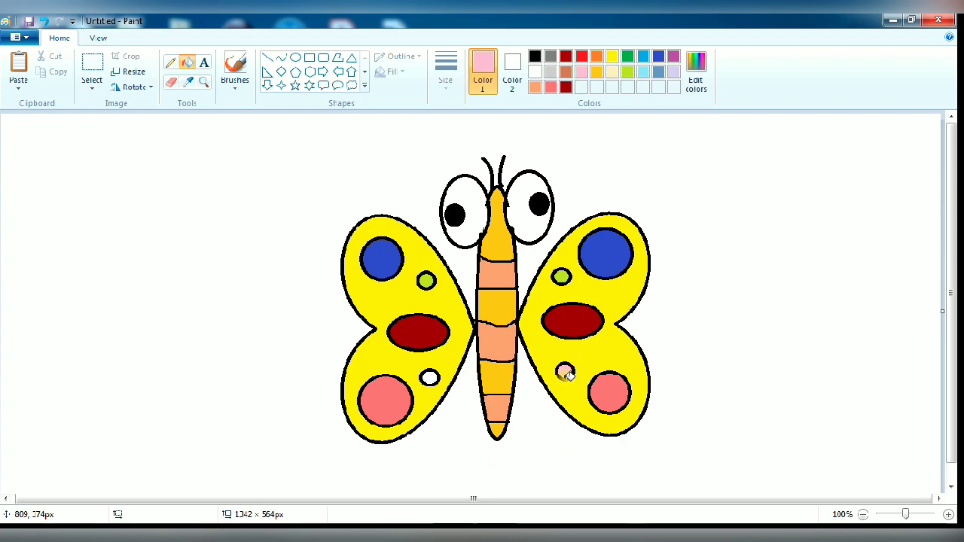
left_click(437, 378)
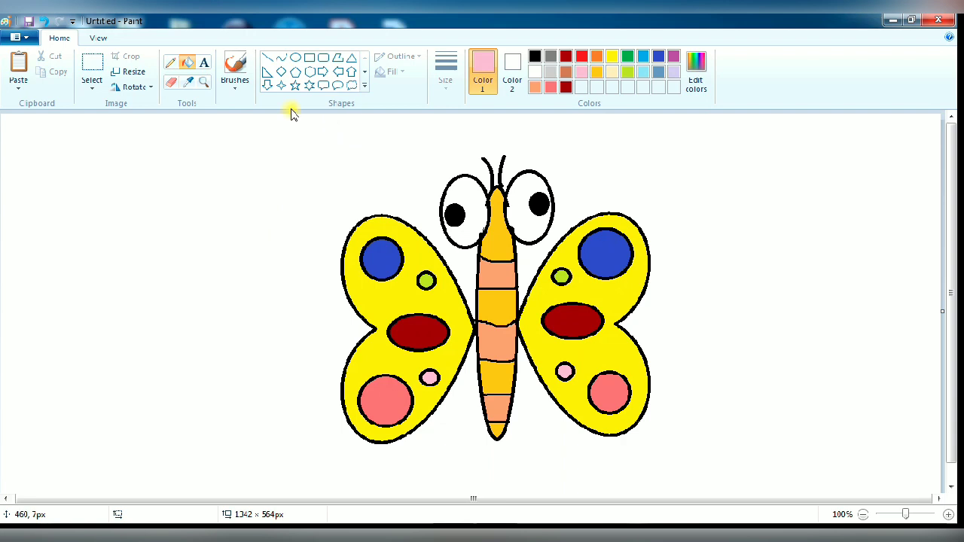
Fill the whole background around the butterfly with light turquoise.
left_click(627, 72)
left_click(642, 75)
left_click(757, 147)
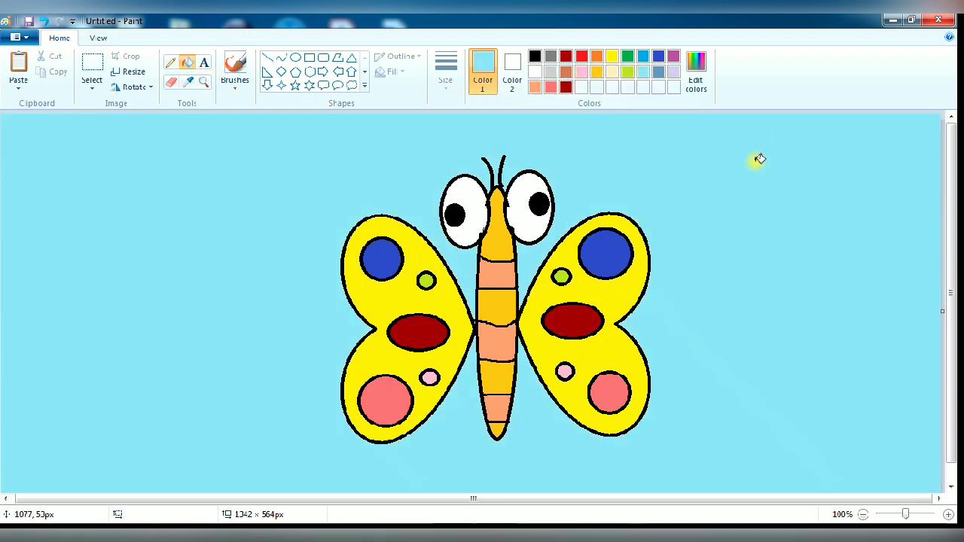